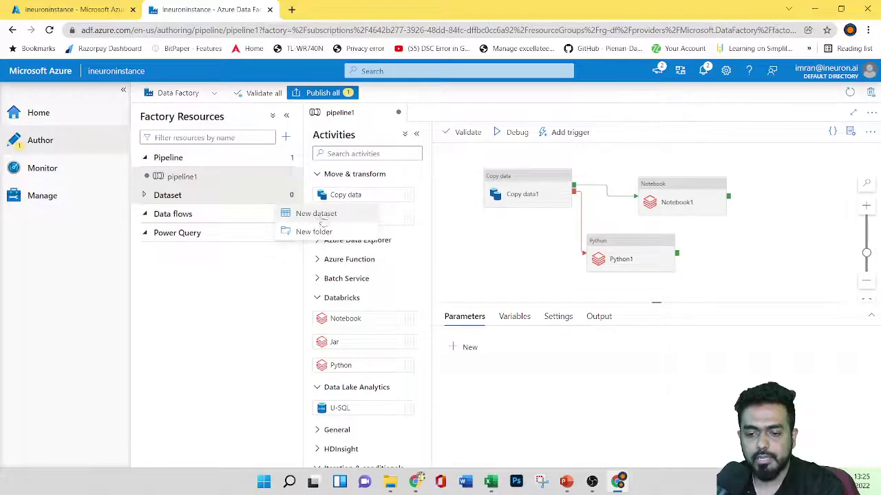
# Select the Copy data1 activity in pipeline1 and inspect its source and general settings.
pyautogui.click(569, 260)
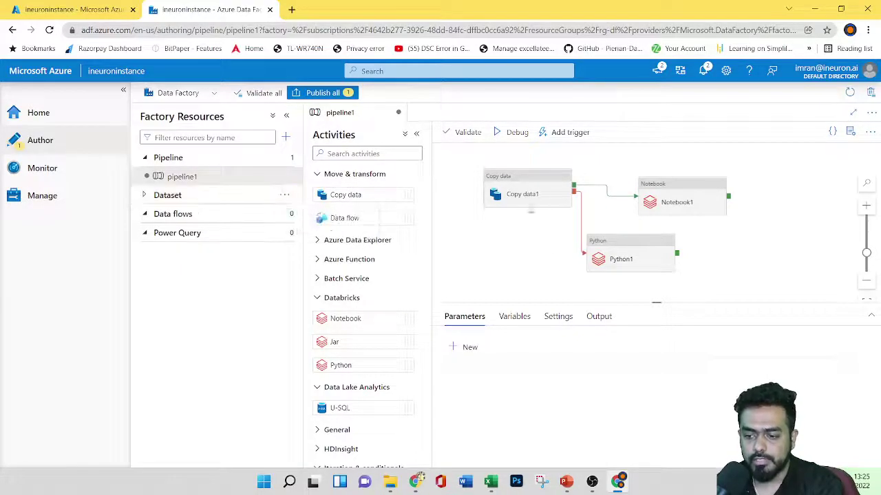
pyautogui.click(534, 181)
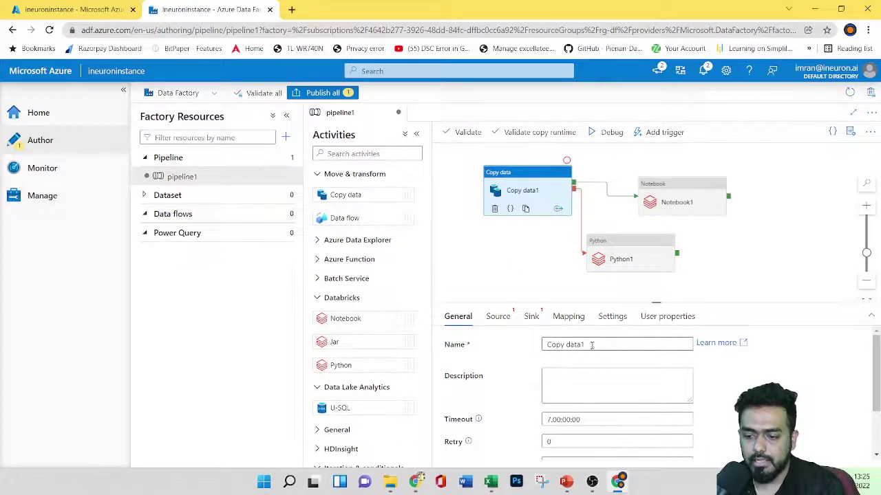
pyautogui.click(500, 319)
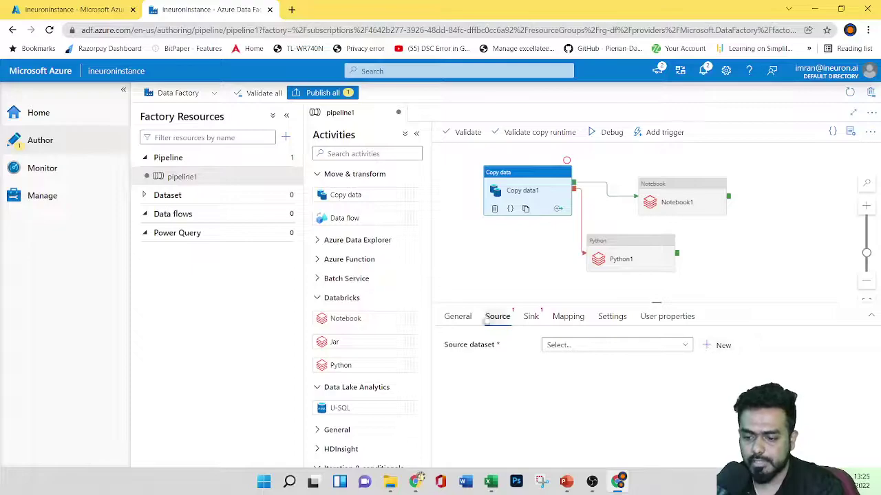
pyautogui.click(457, 316)
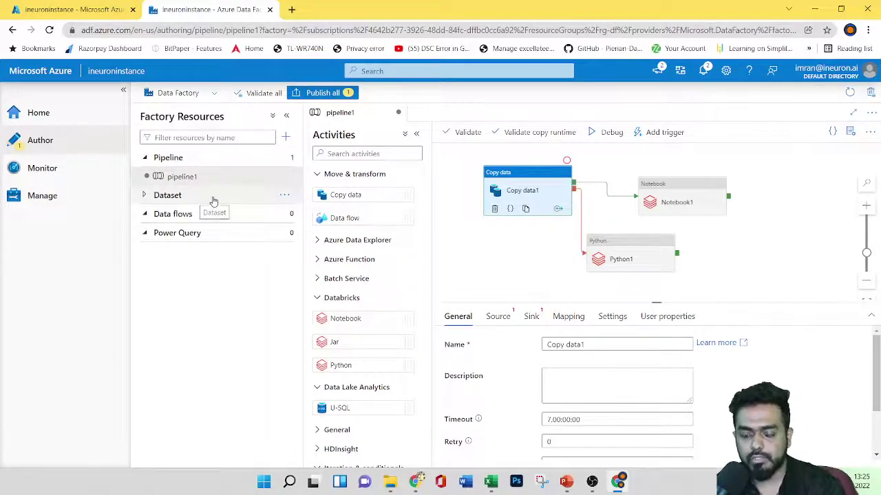
# Start a new dataset and browse the available data stores by category, from Azure and Database through Services and apps.
pyautogui.click(283, 195)
pyautogui.click(303, 213)
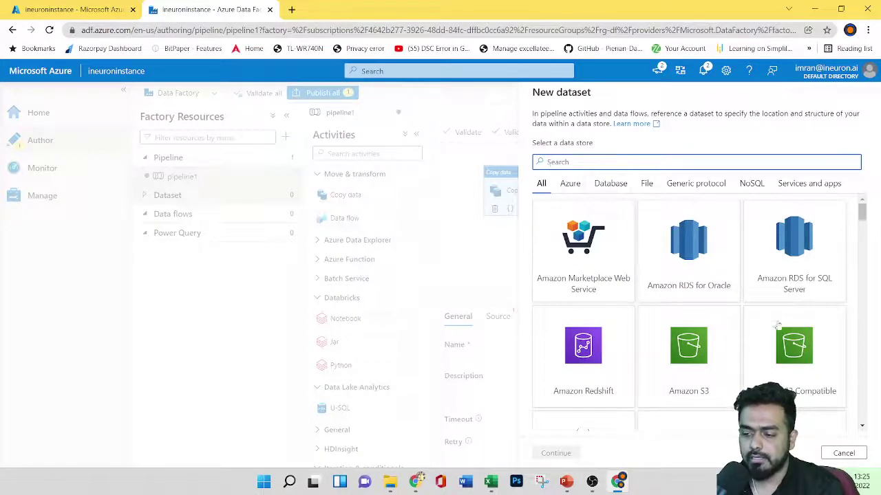
pyautogui.scroll(-5, 754, 330)
pyautogui.scroll(5, 754, 317)
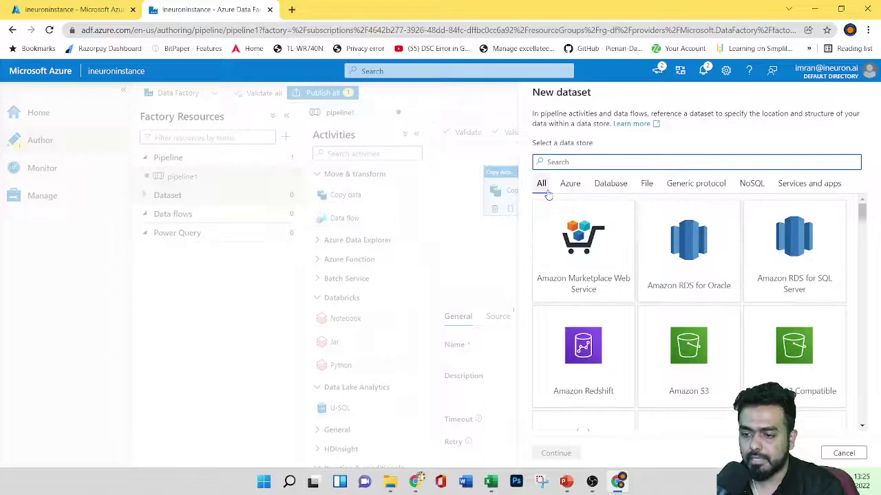
pyautogui.click(569, 186)
pyautogui.scroll(-6, 774, 340)
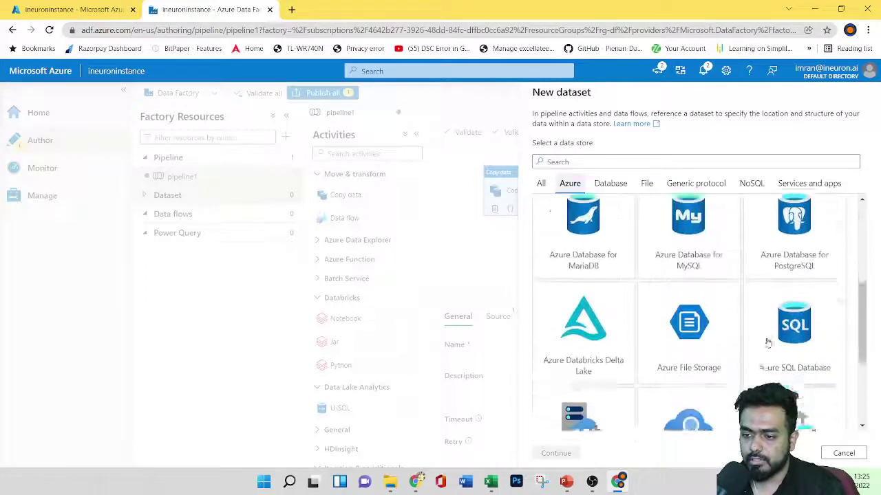
pyautogui.scroll(6, 731, 330)
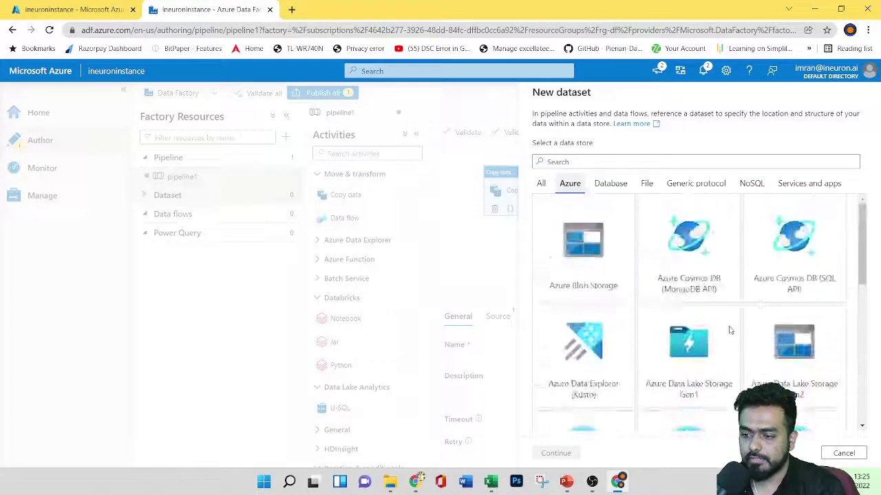
pyautogui.click(610, 184)
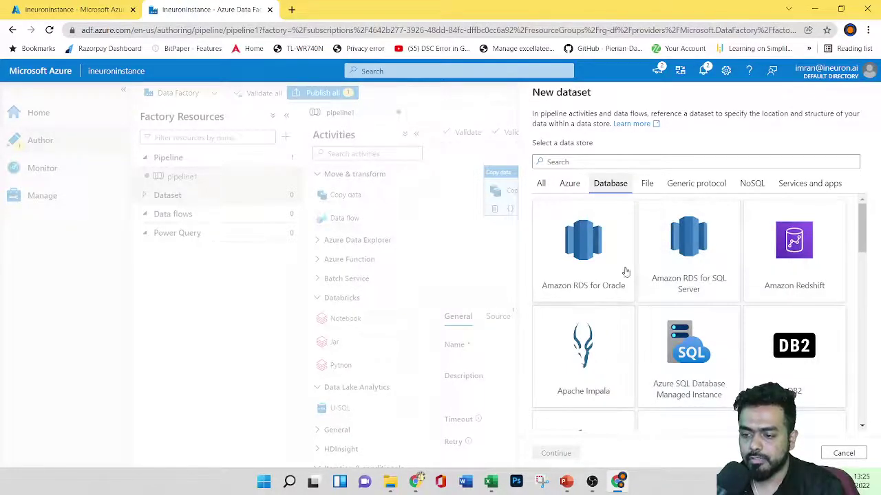
pyautogui.click(646, 183)
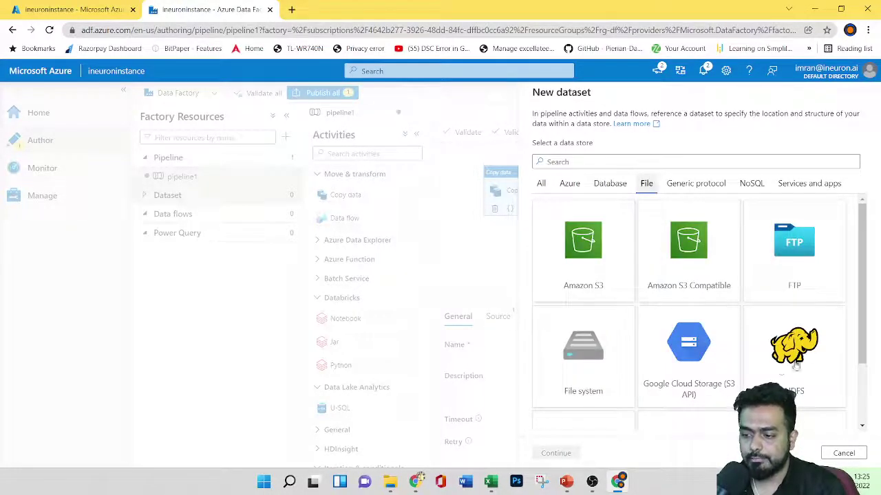
pyautogui.click(695, 183)
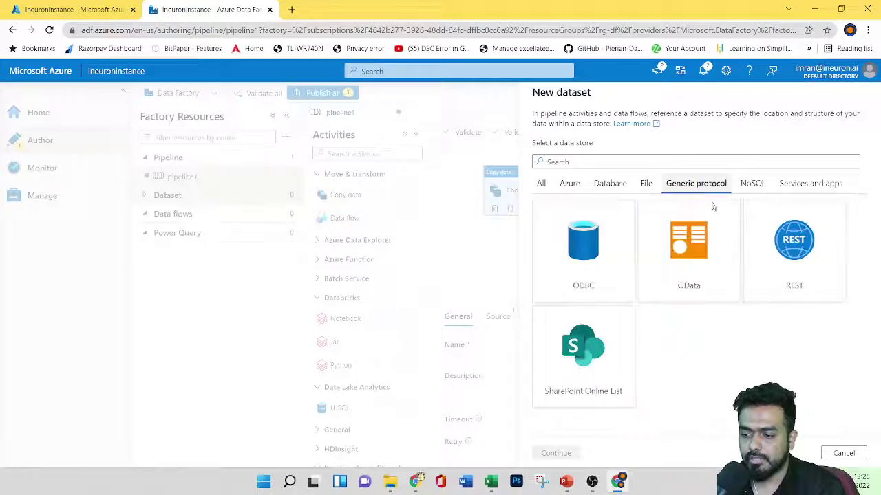
pyautogui.click(752, 184)
pyautogui.click(810, 183)
pyautogui.scroll(-10, 703, 307)
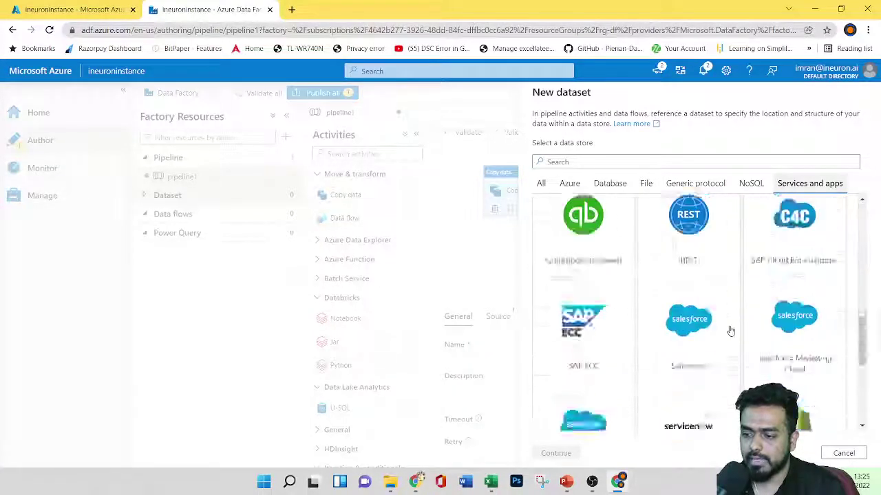
pyautogui.scroll(10, 729, 330)
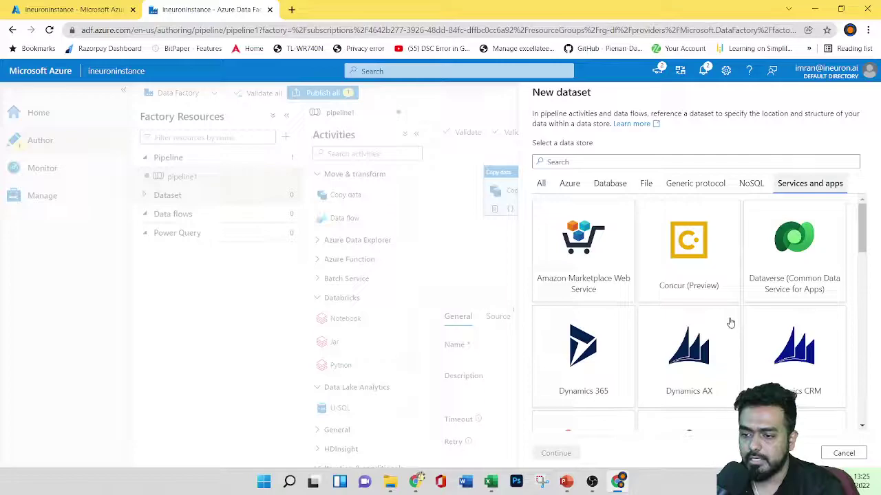
# Examine the dataset description and the data stores in the Azure category.
pyautogui.click(569, 183)
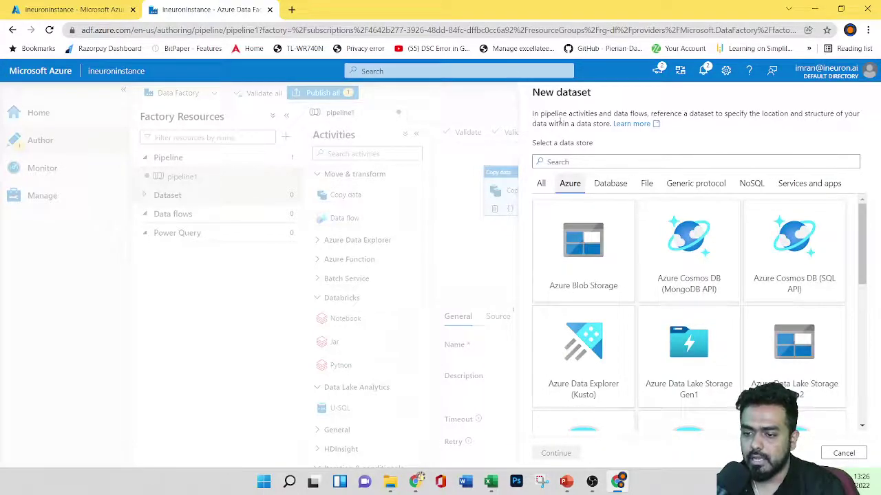
pyautogui.moveTo(540, 114); pyautogui.dragTo(858, 114)
pyautogui.moveTo(553, 123); pyautogui.dragTo(609, 123)
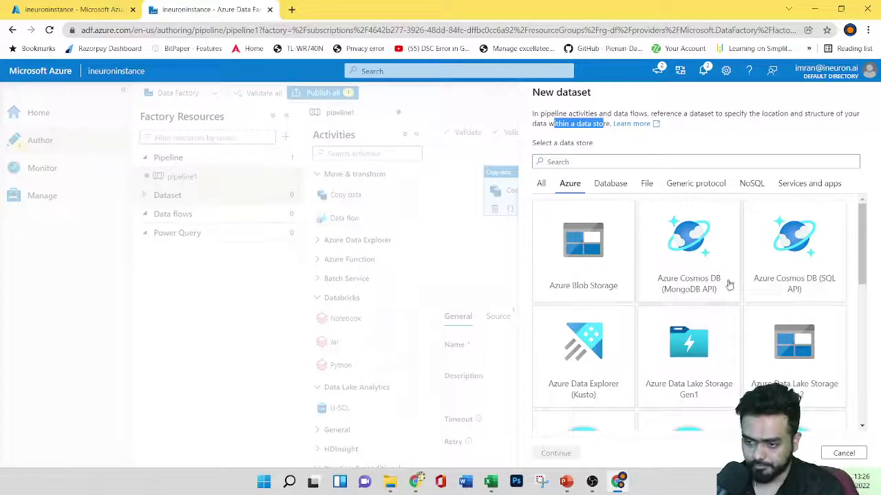
pyautogui.scroll(-5, 608, 294)
pyautogui.scroll(5, 628, 297)
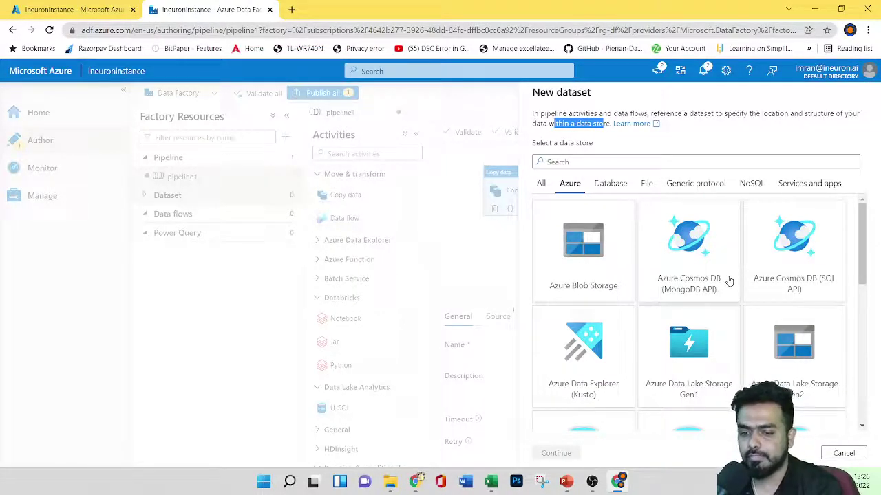
pyautogui.click(222, 332)
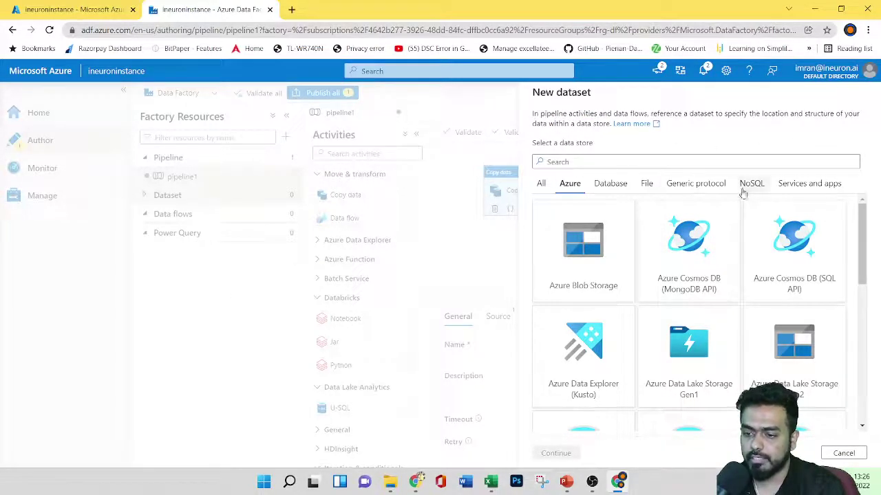
# Search the Azure data stores for "azure b".
pyautogui.click(610, 161)
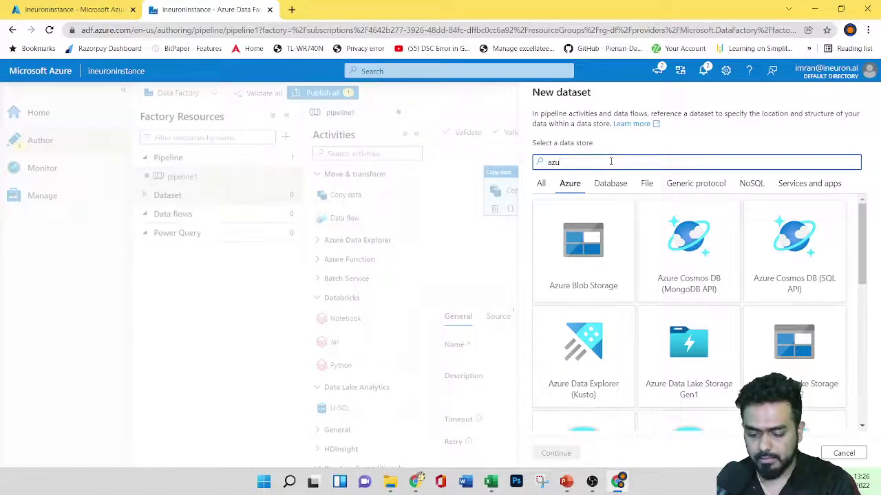
pyautogui.write('azure b')
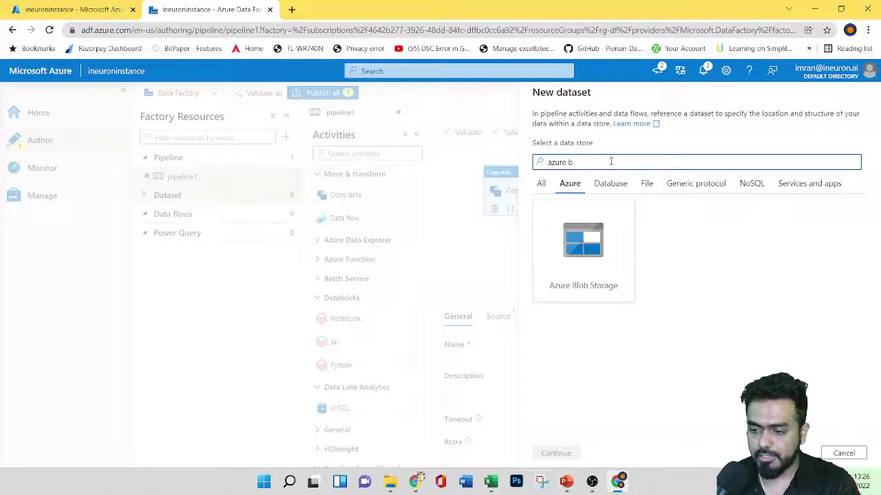
pyautogui.click(732, 298)
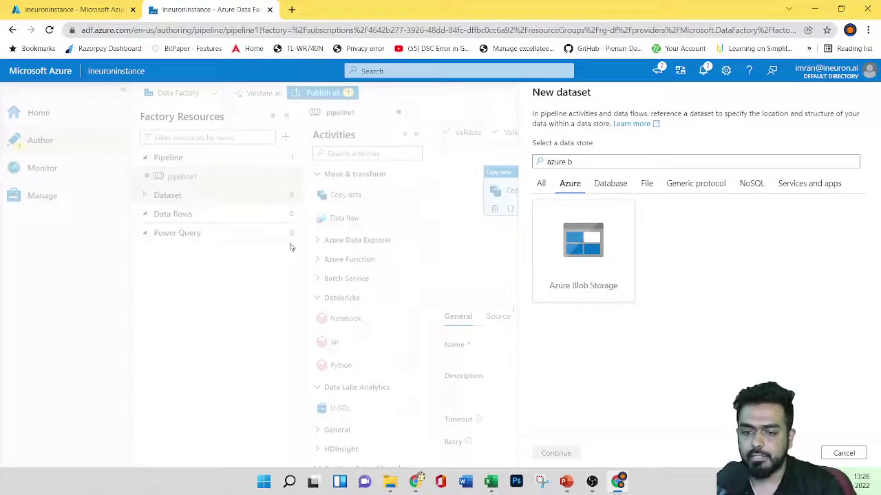
# Open the Azure portal home page in a new browser tab and switch to it.
pyautogui.rightClick(29, 77)
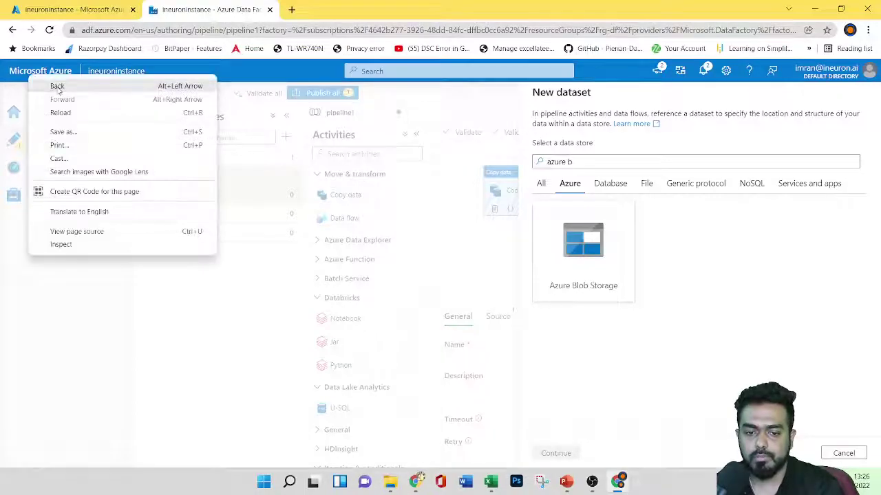
pyautogui.press('Escape')
pyautogui.click(68, 10)
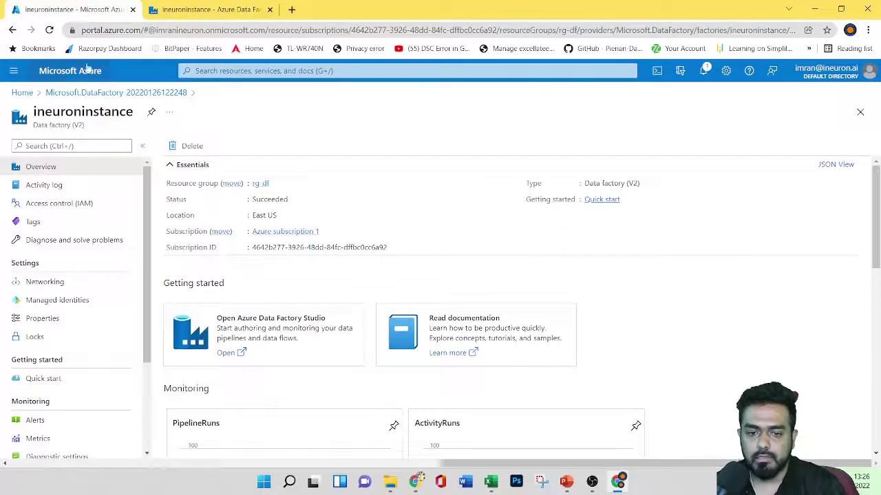
pyautogui.rightClick(61, 71)
pyautogui.click(81, 82)
pyautogui.click(328, 9)
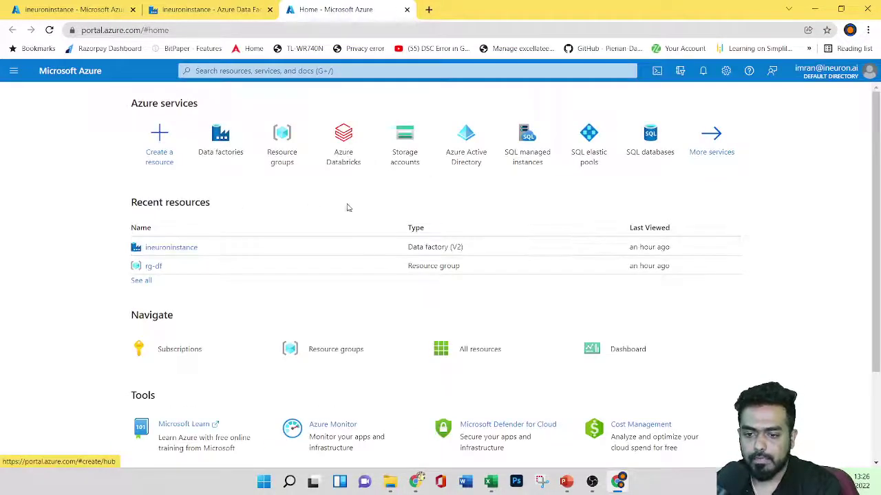
# Begin creating a storage account and assign it to the rg-df resource group.
pyautogui.click(403, 164)
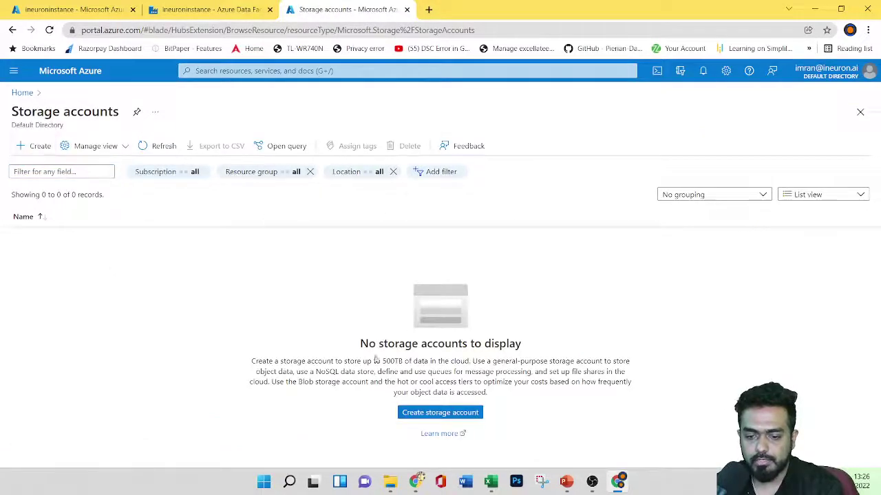
pyautogui.click(406, 412)
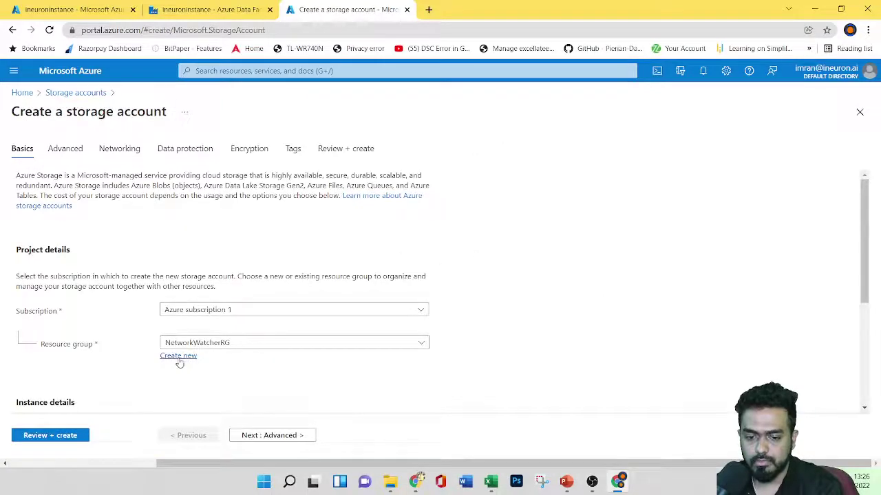
pyautogui.click(216, 343)
pyautogui.click(182, 399)
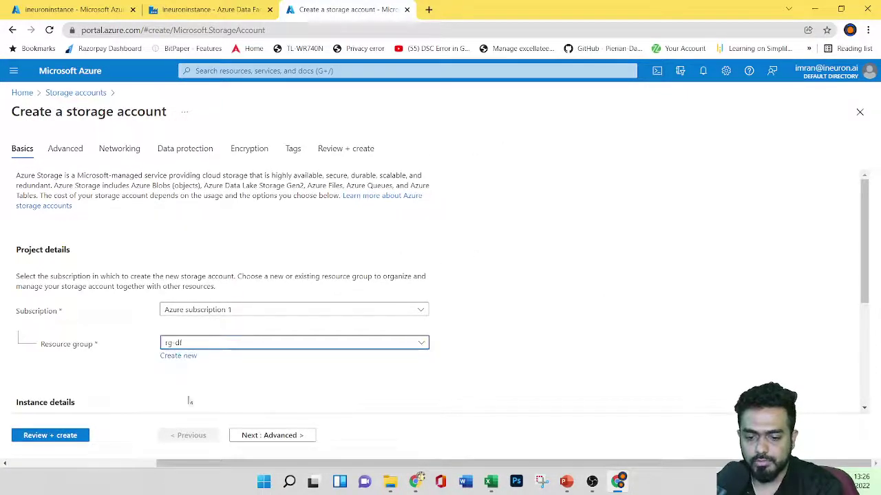
# Name the storage account ineuronstorage123.
pyautogui.scroll(-1, 559, 291)
pyautogui.scroll(-2, 559, 291)
pyautogui.click(192, 339)
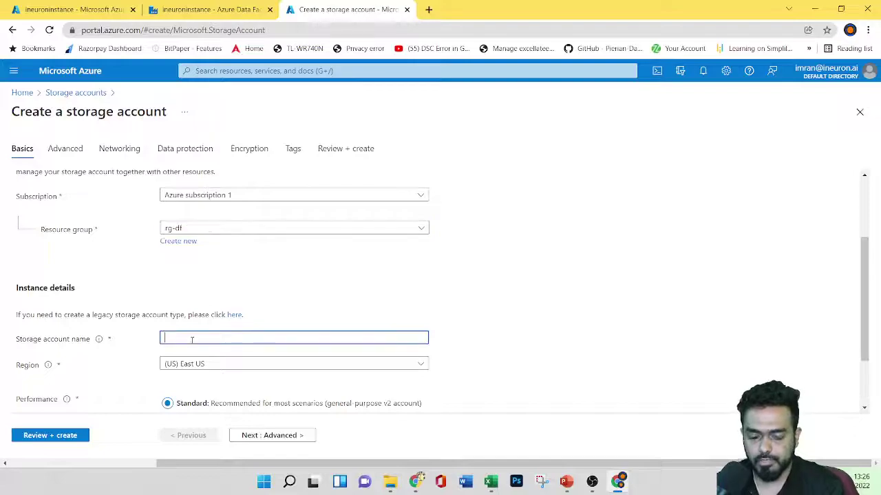
pyautogui.write('inauron')
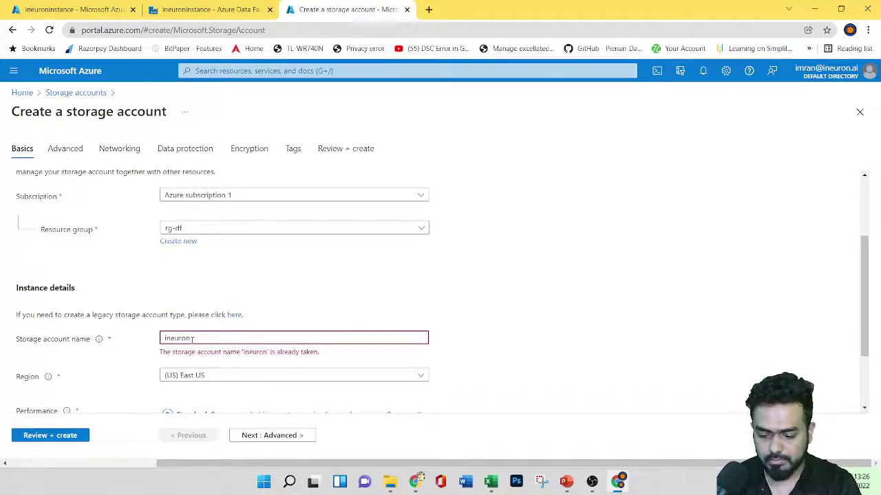
pyautogui.write('storage')
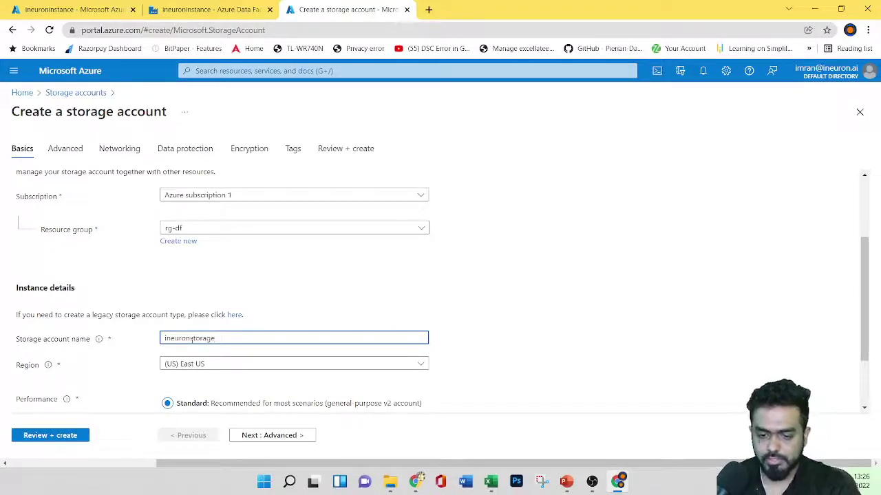
pyautogui.scroll(-1, 141, 337)
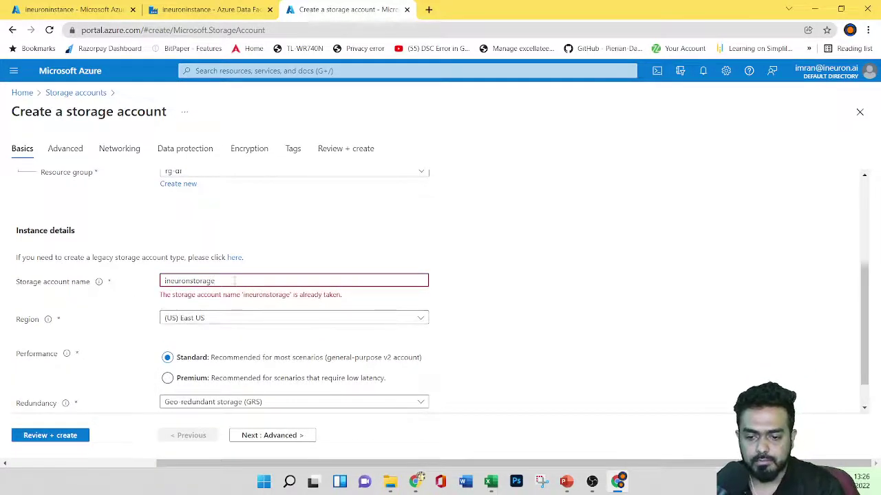
pyautogui.write('123')
pyautogui.click(489, 311)
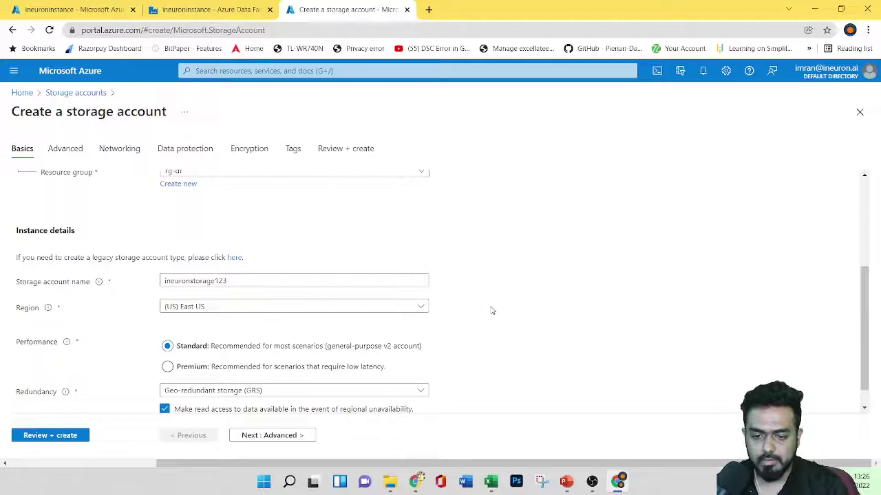
# Set the redundancy to Locally-redundant storage (LRS) and proceed to the review of the storage account.
pyautogui.scroll(-1, 239, 324)
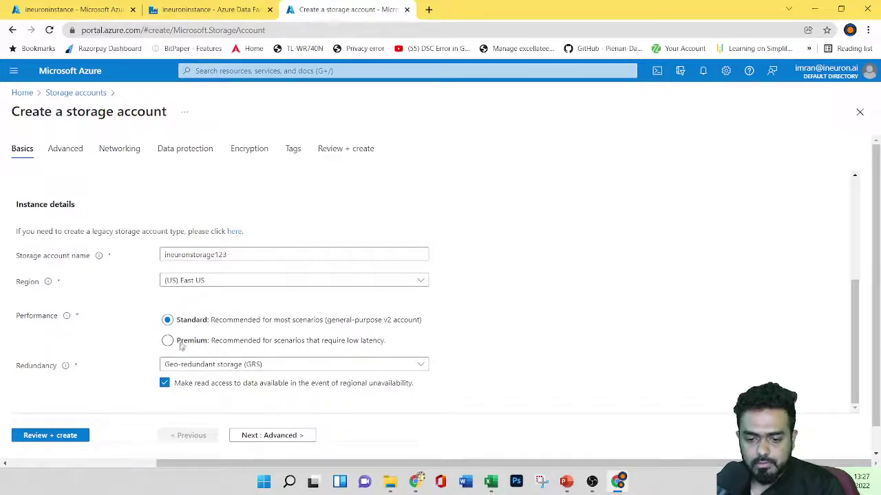
pyautogui.scroll(-1, 537, 351)
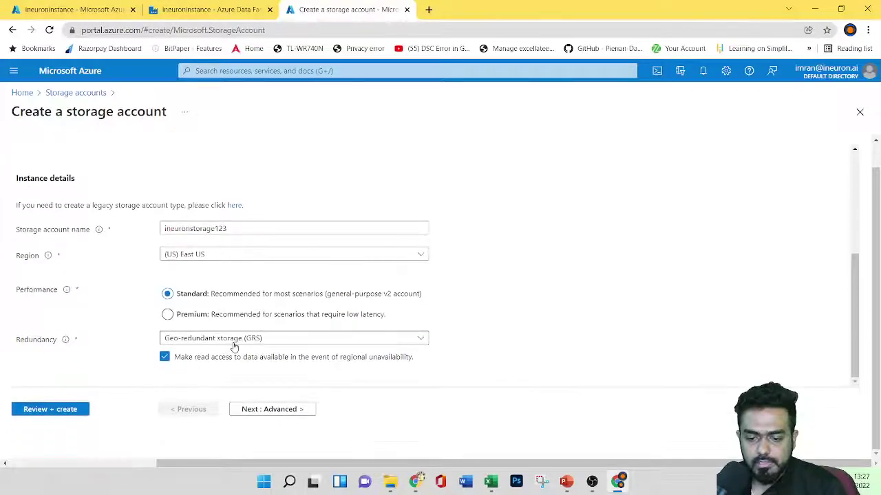
pyautogui.click(241, 338)
pyautogui.click(217, 198)
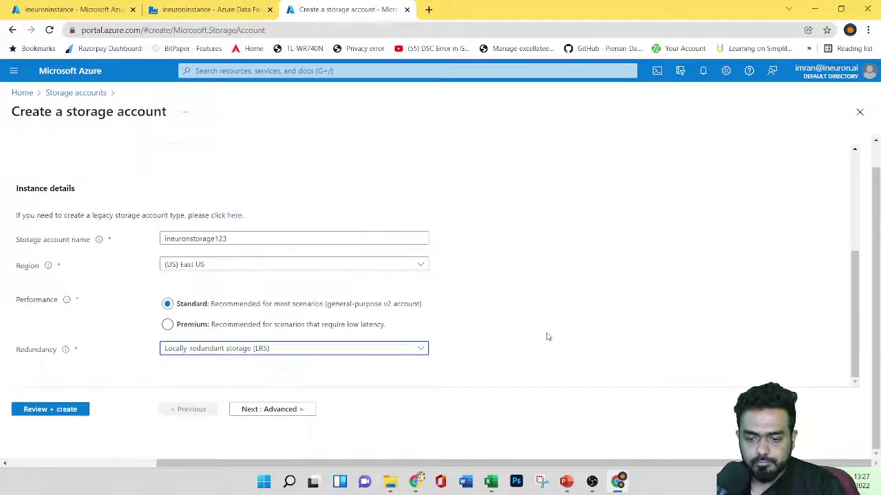
pyautogui.click(62, 413)
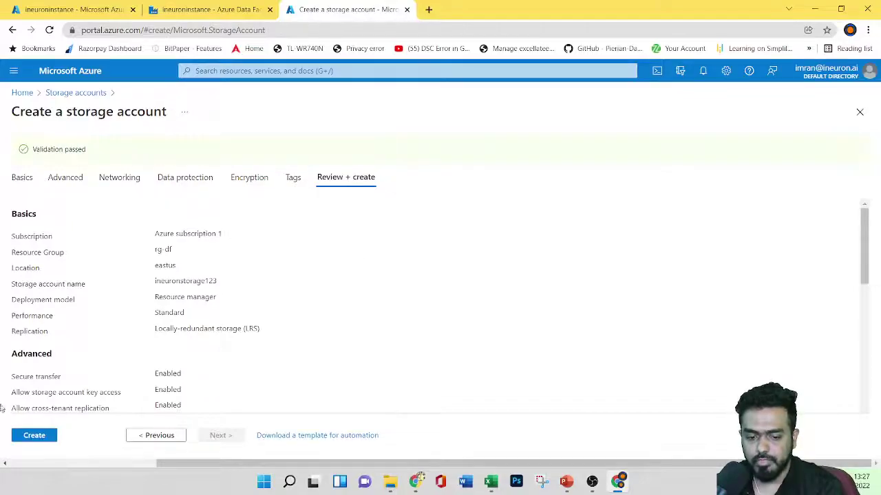
# Create the reviewed storage account, go to the deployed resource and open its containers.
pyautogui.click(36, 434)
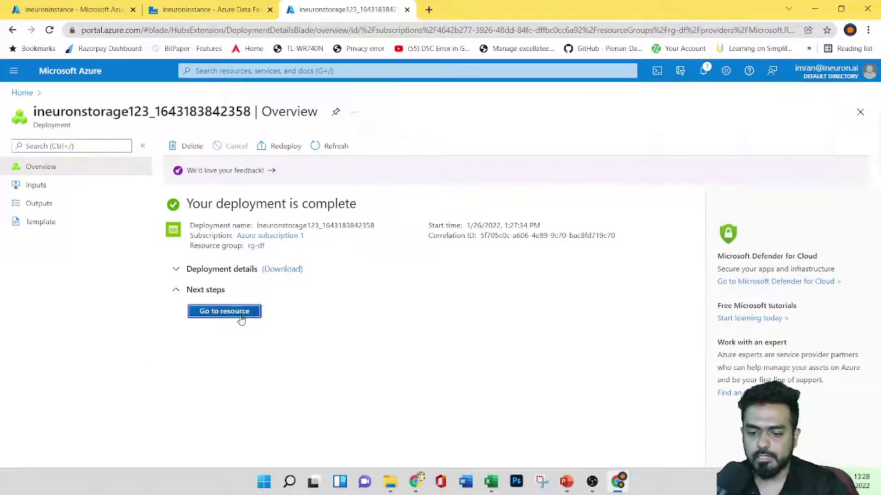
pyautogui.click(238, 314)
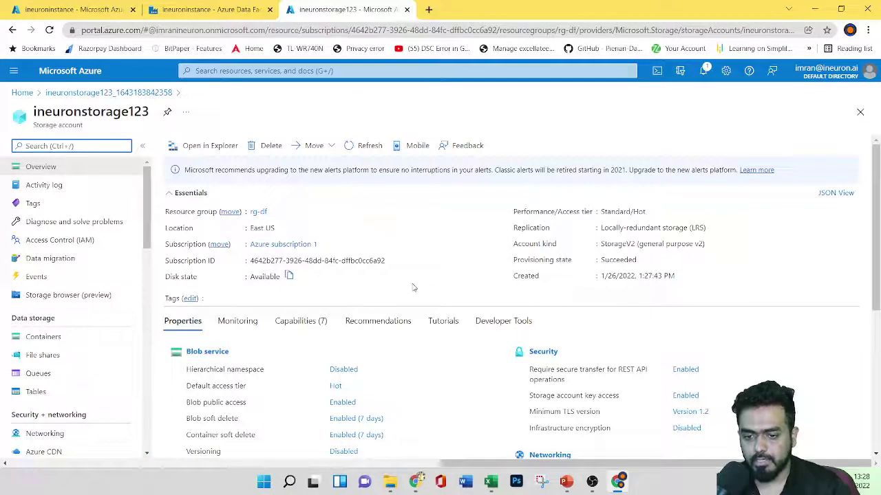
pyautogui.click(61, 338)
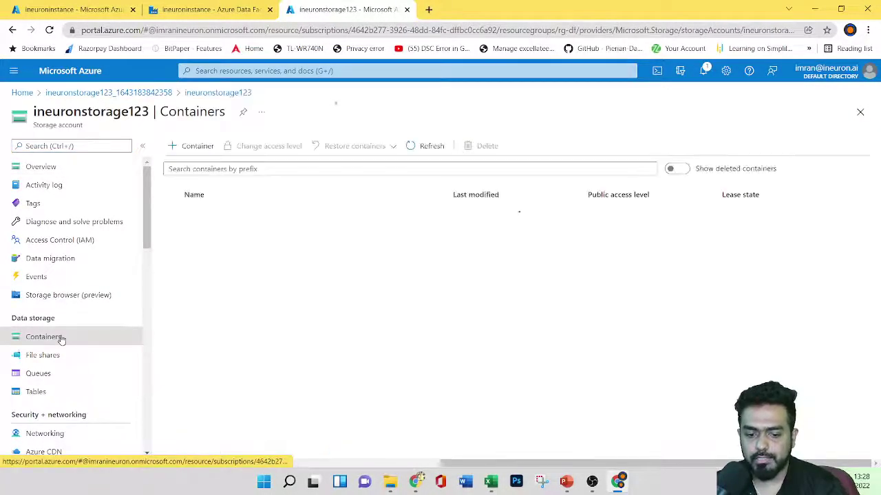
# Create a container named ineuronblob with the public access level Blob (anonymous read access for blobs only).
pyautogui.click(194, 148)
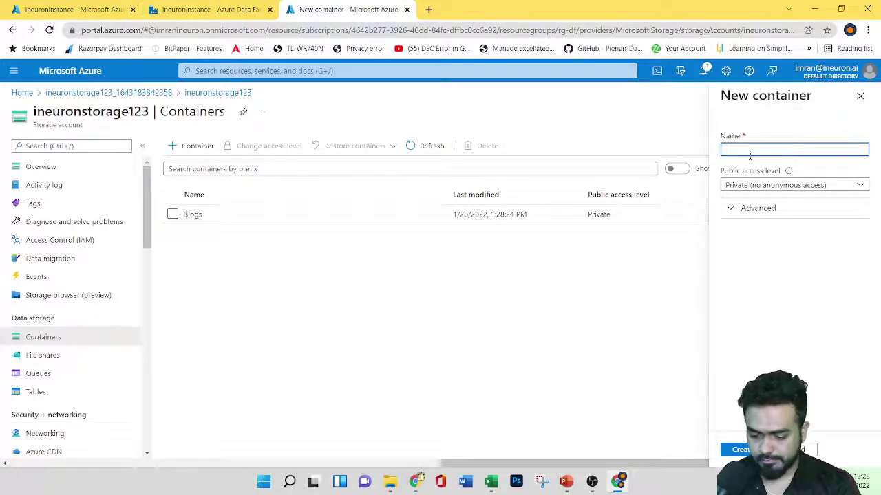
pyautogui.write('ineuron')
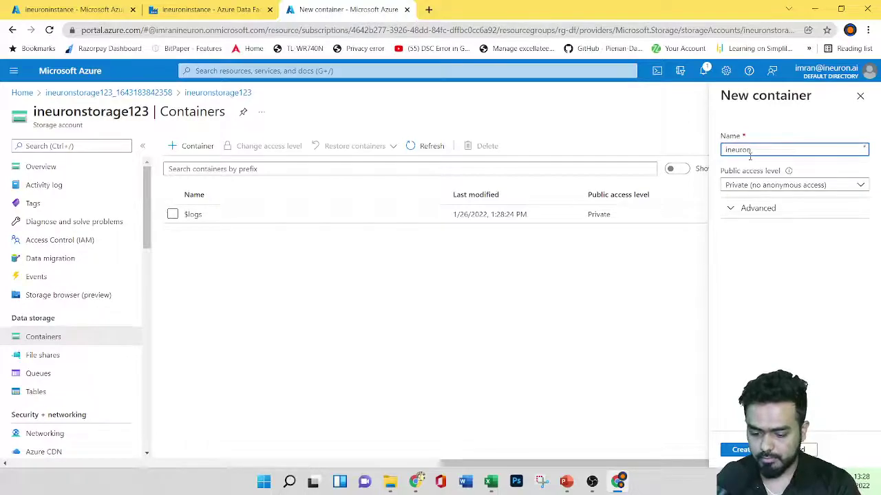
pyautogui.write('blob')
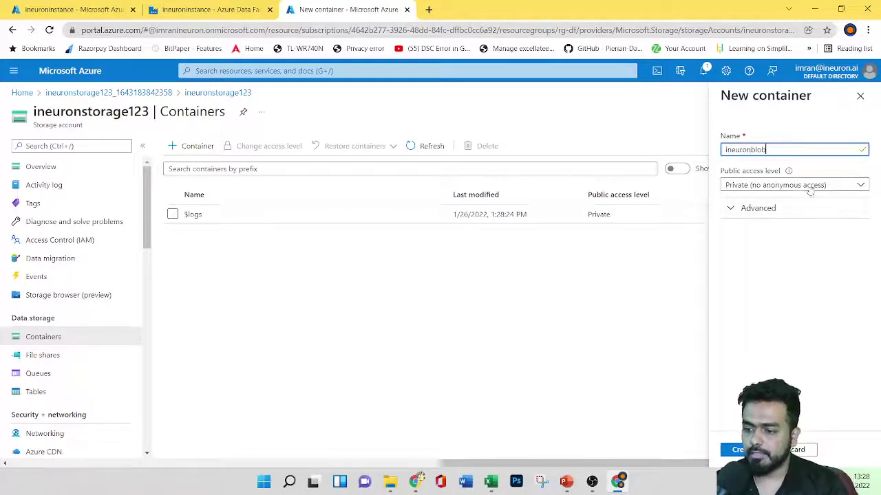
pyautogui.click(809, 185)
pyautogui.click(727, 220)
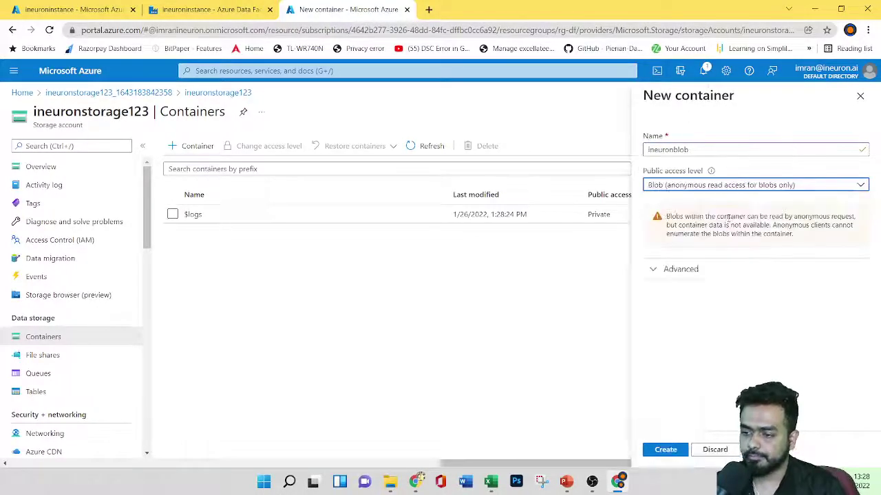
pyautogui.click(762, 184)
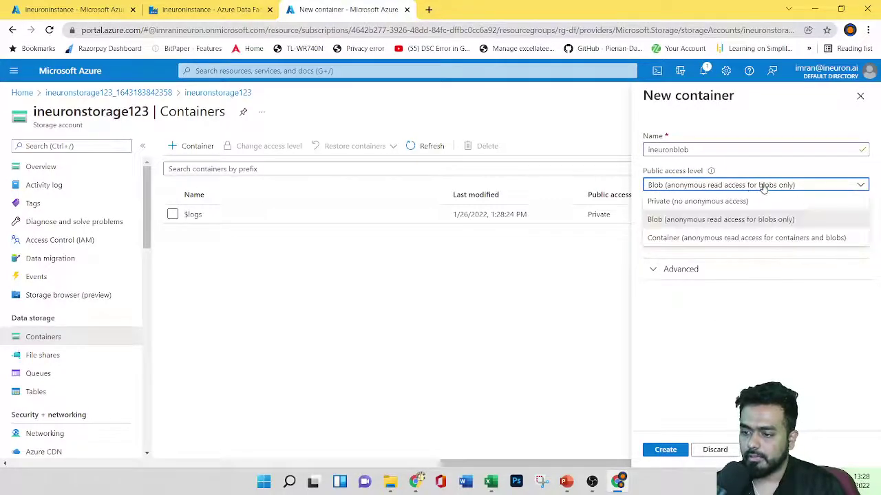
pyautogui.click(757, 220)
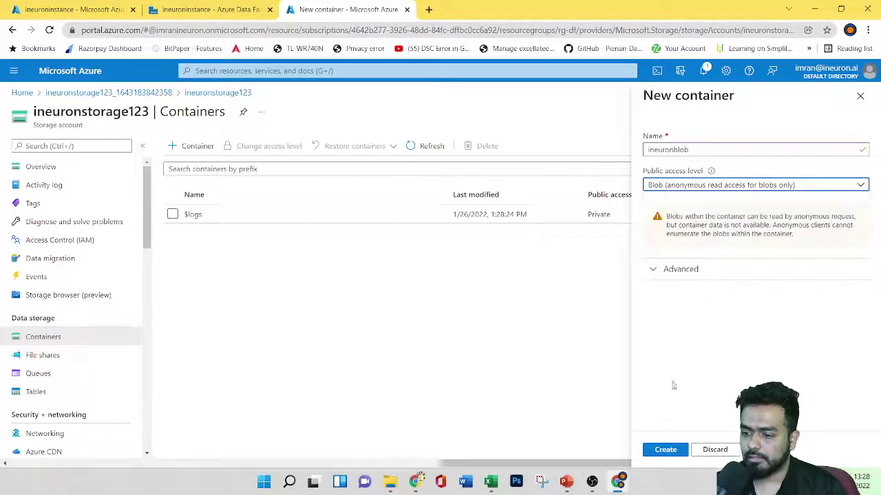
pyautogui.click(665, 449)
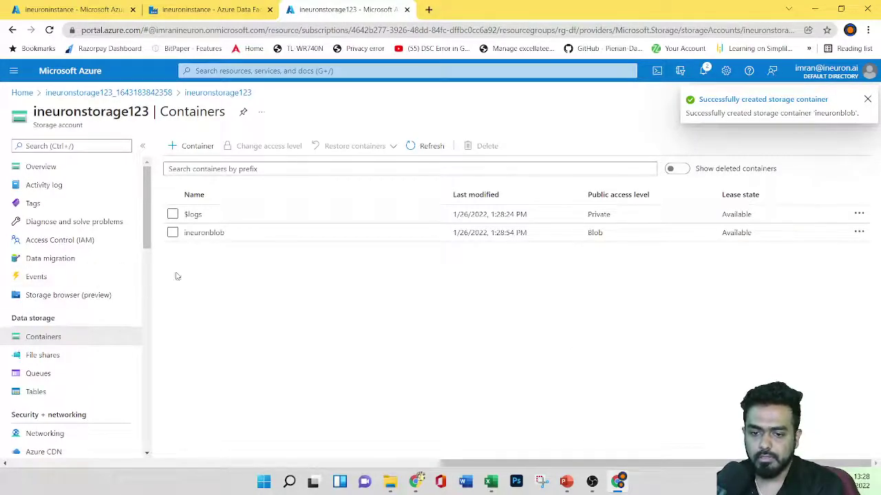
# Open the ineuronblob container and start choosing a file to upload as a blob.
pyautogui.click(204, 233)
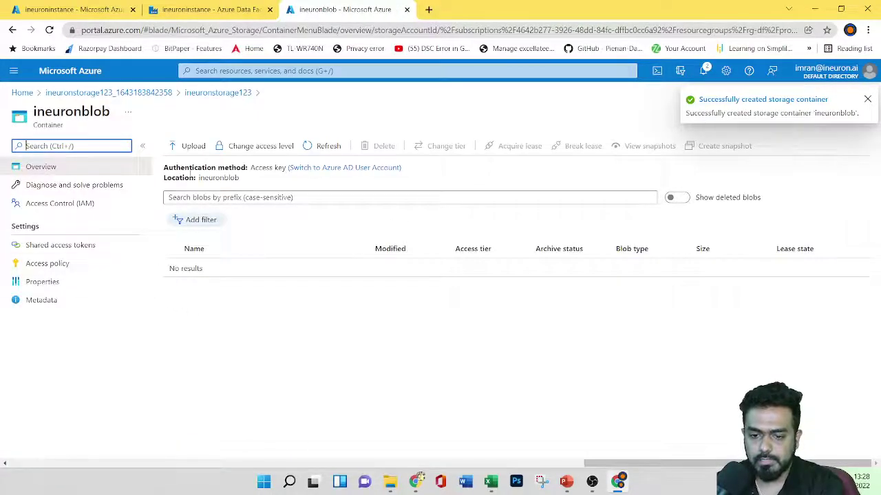
pyautogui.click(187, 146)
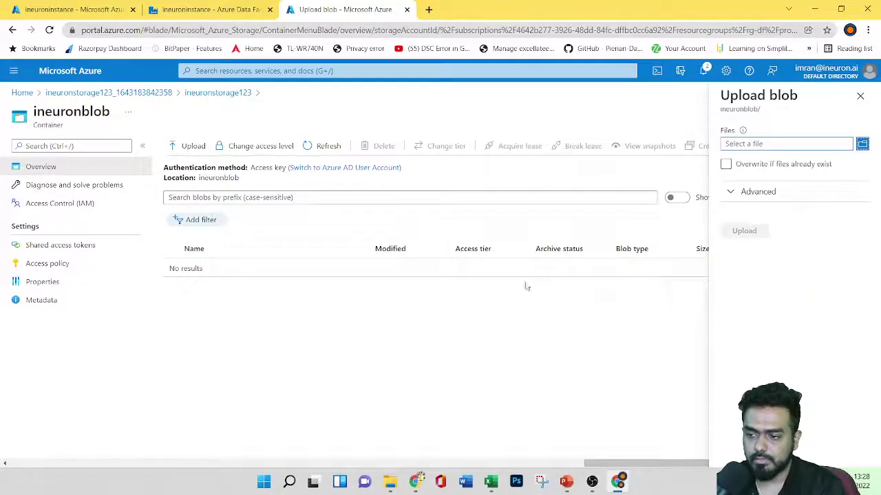
pyautogui.click(862, 143)
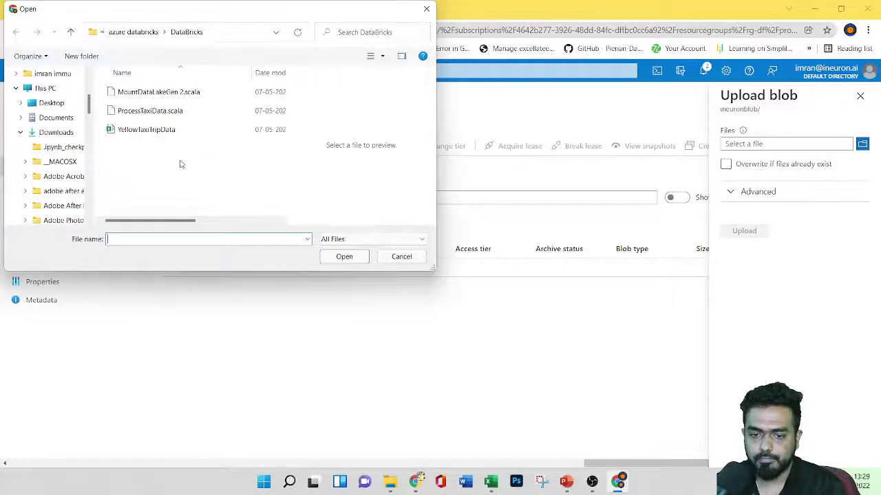
pyautogui.click(160, 131)
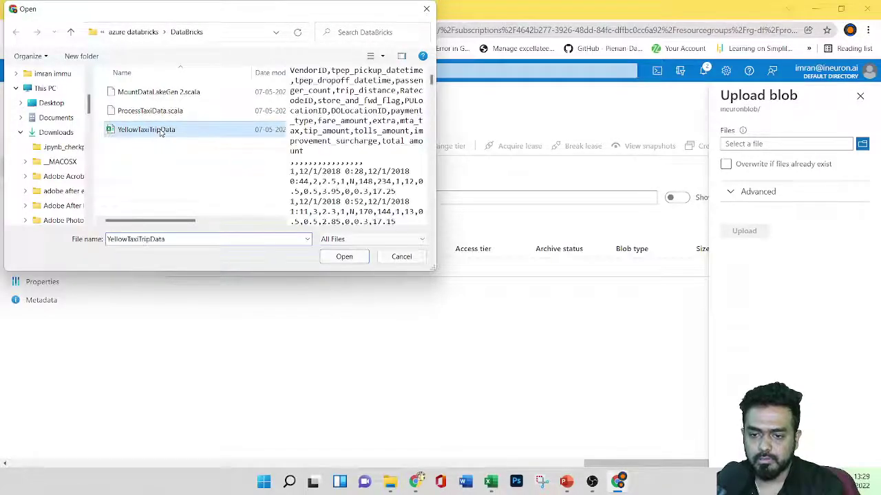
pyautogui.scroll(-3, 316, 141)
pyautogui.scroll(3, 316, 141)
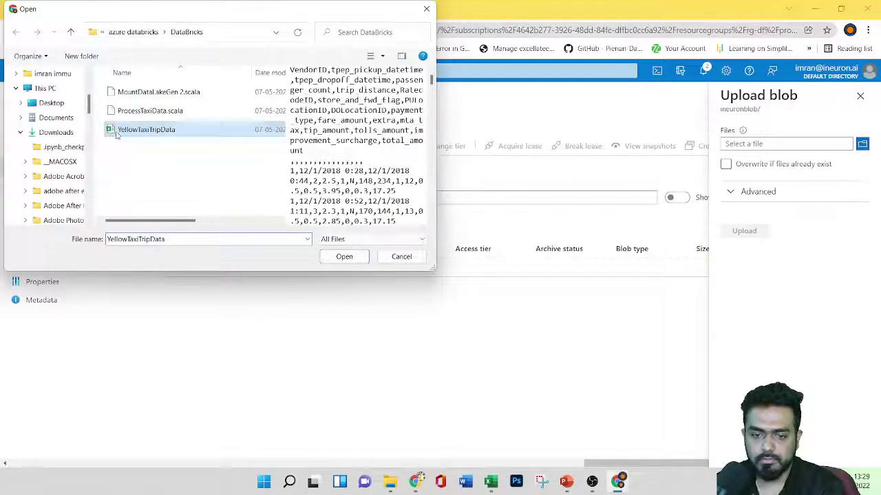
# Upload avengers.csv from the Downloads folder to the ineuronblob container and close the upload form.
pyautogui.click(54, 132)
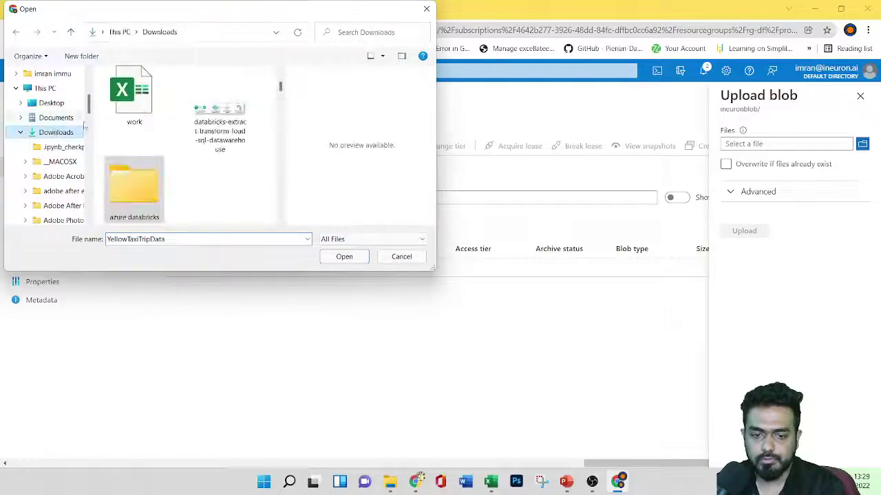
pyautogui.moveTo(280, 88); pyautogui.dragTo(282, 106)
pyautogui.click(134, 92)
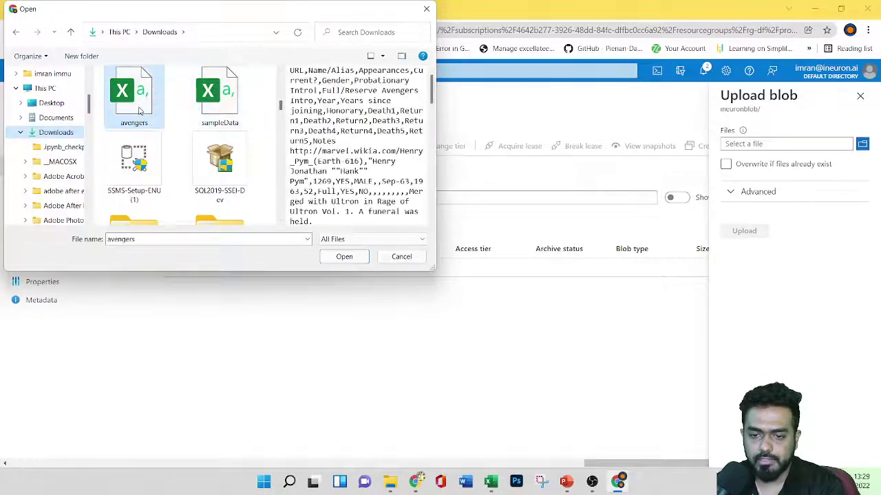
pyautogui.click(343, 257)
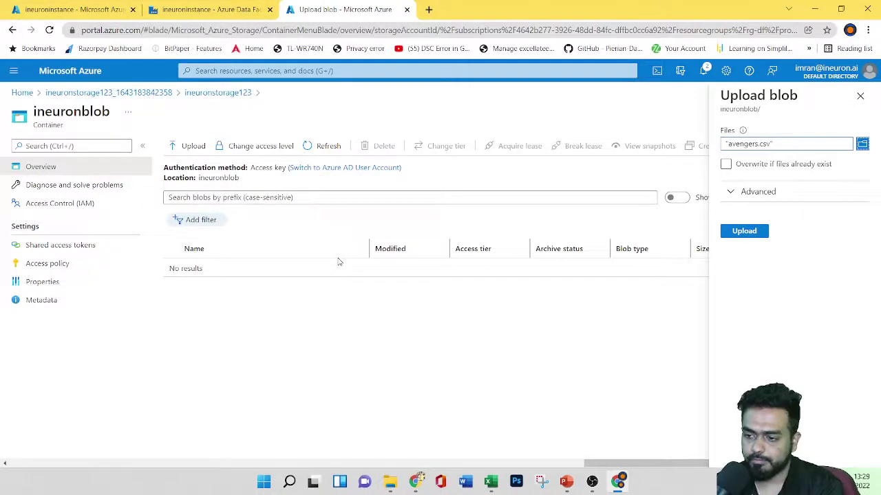
pyautogui.click(753, 233)
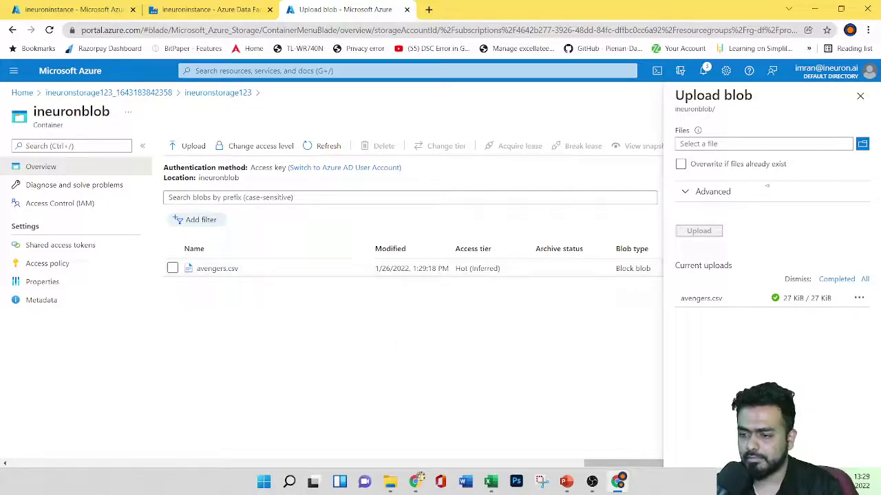
pyautogui.click(859, 97)
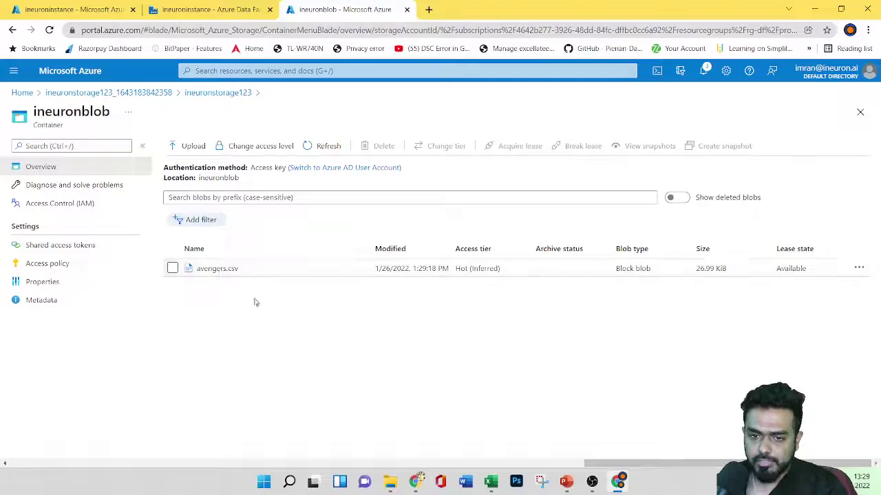
# Return to Azure Data Factory, cancel the new dataset and open the linked services management page.
pyautogui.click(210, 9)
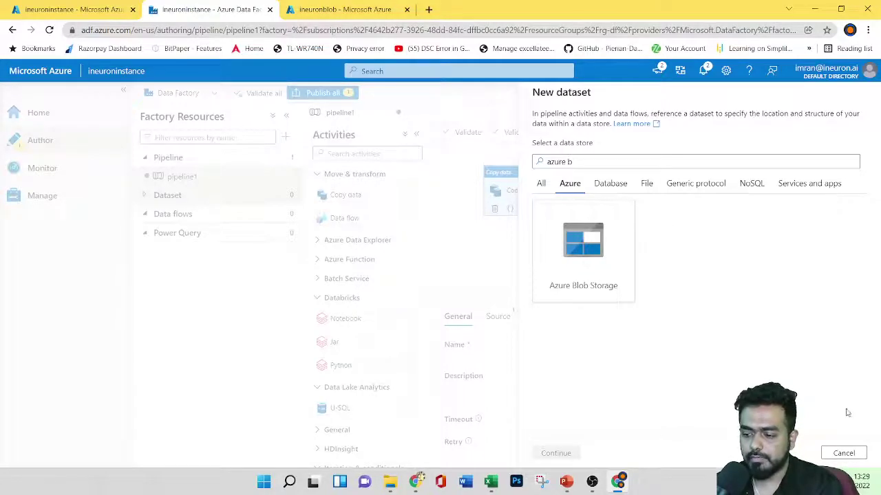
pyautogui.click(844, 452)
pyautogui.click(74, 200)
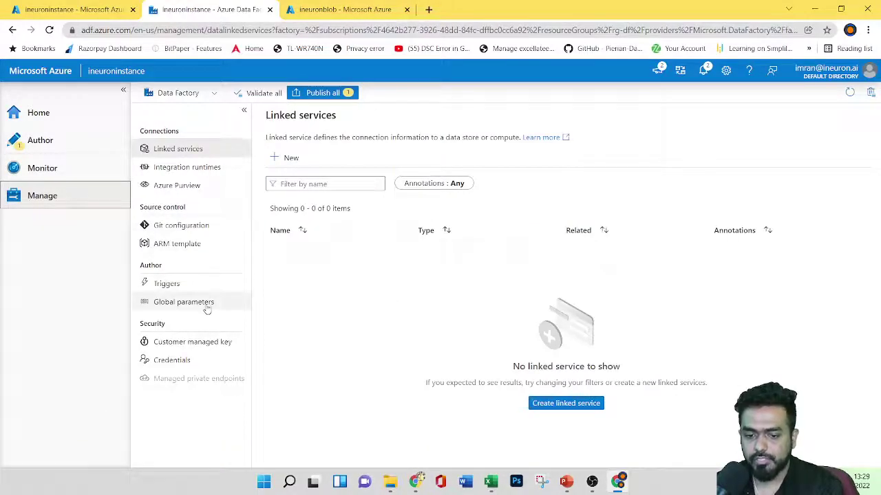
pyautogui.click(186, 150)
# Start a new linked service with Azure Blob Storage as its data store.
pyautogui.click(287, 158)
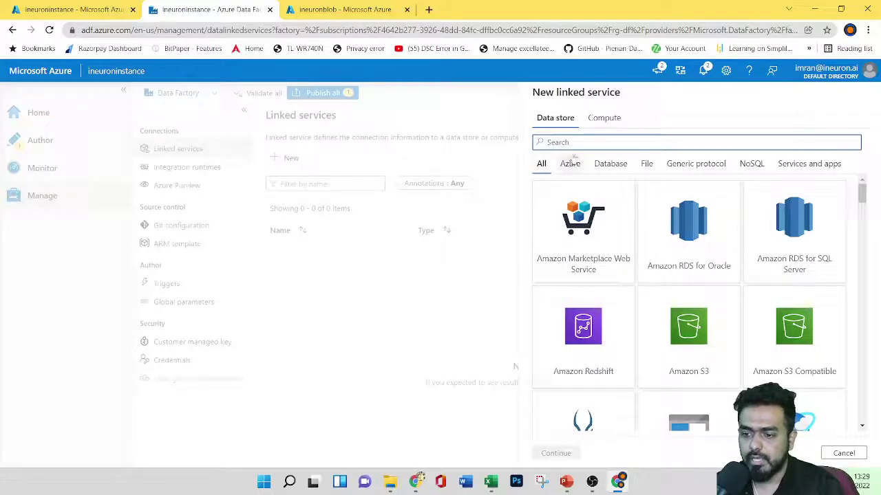
pyautogui.write('azure')
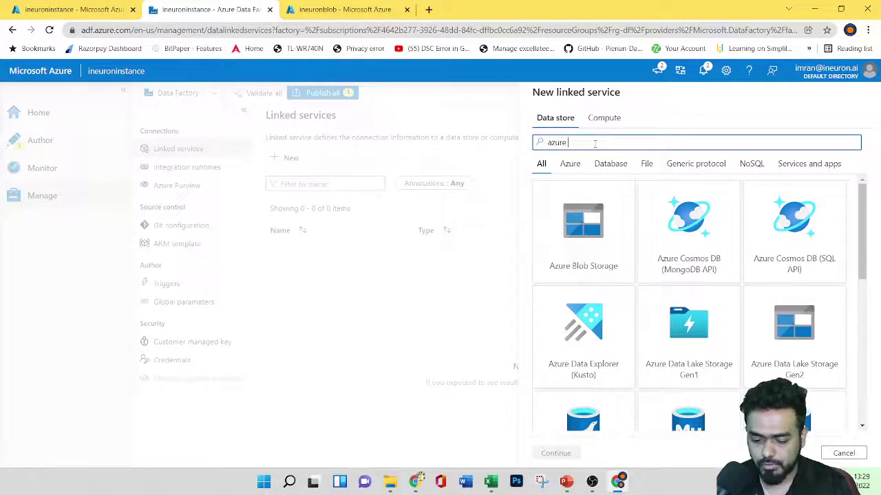
pyautogui.write(' blo')
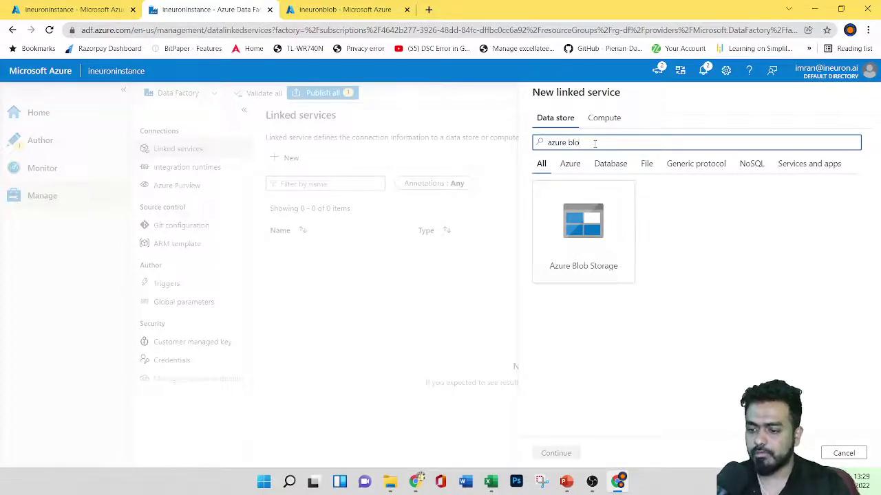
pyautogui.click(582, 272)
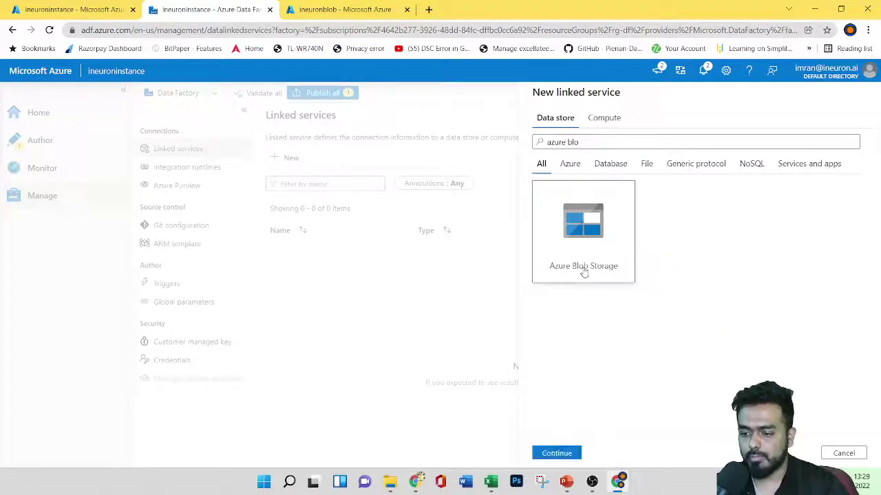
pyautogui.click(559, 453)
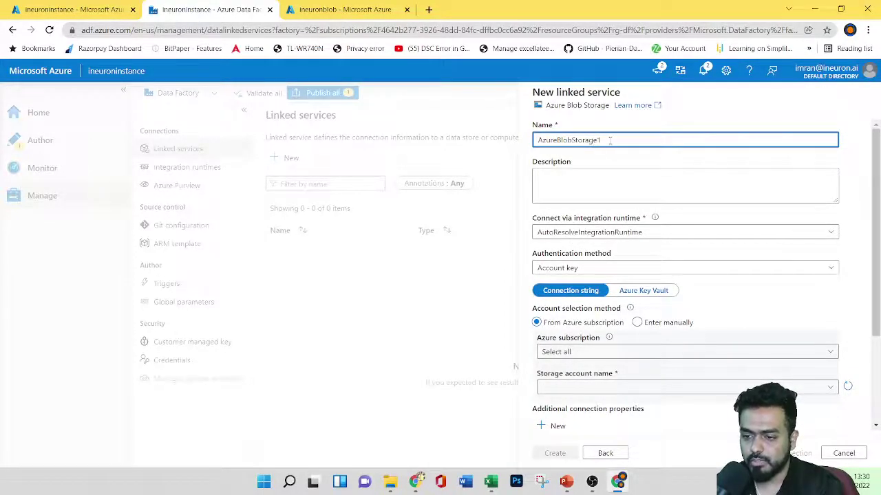
# Keep AutoResolveIntegrationRuntime as the linked service's integration runtime and choose Account key as the authentication method.
pyautogui.click(587, 176)
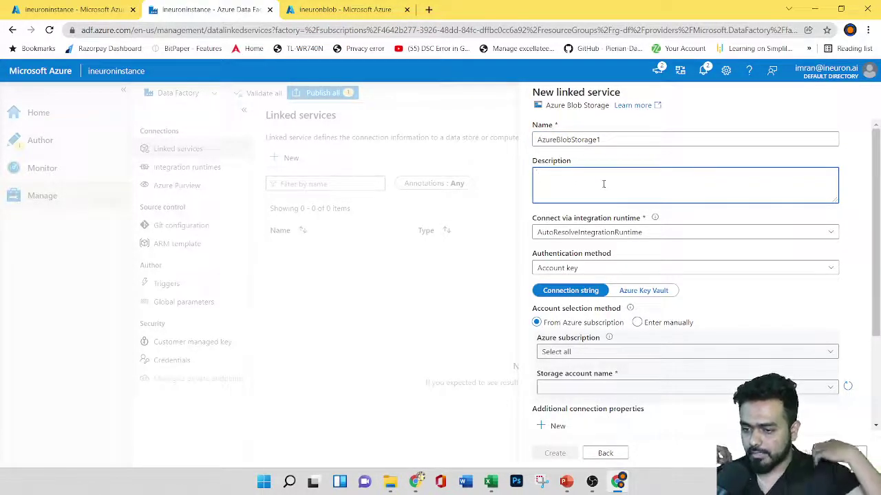
pyautogui.click(654, 218)
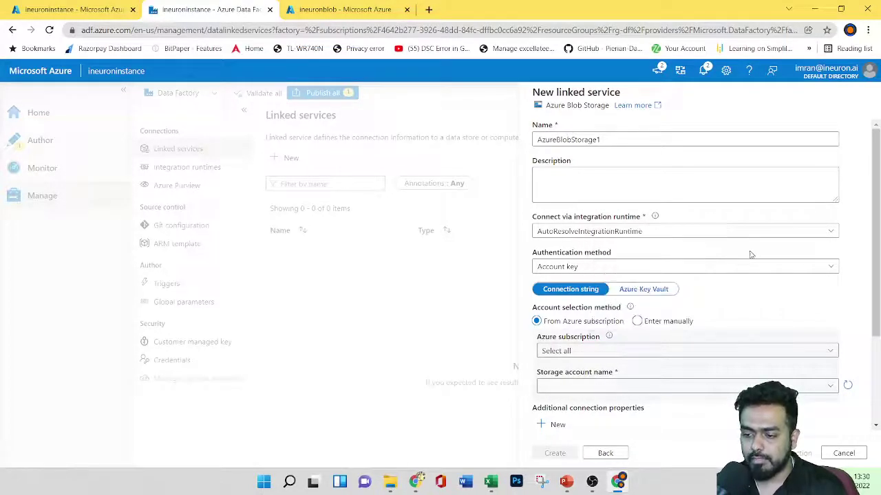
pyautogui.click(674, 232)
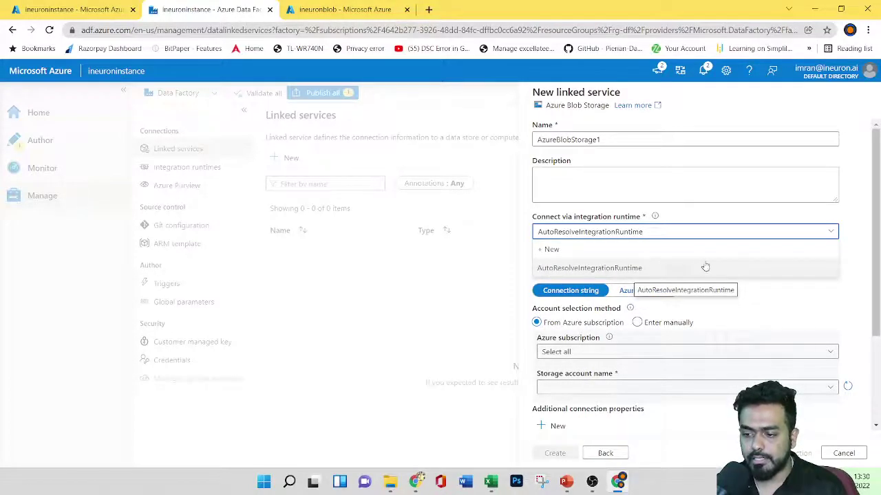
pyautogui.click(703, 218)
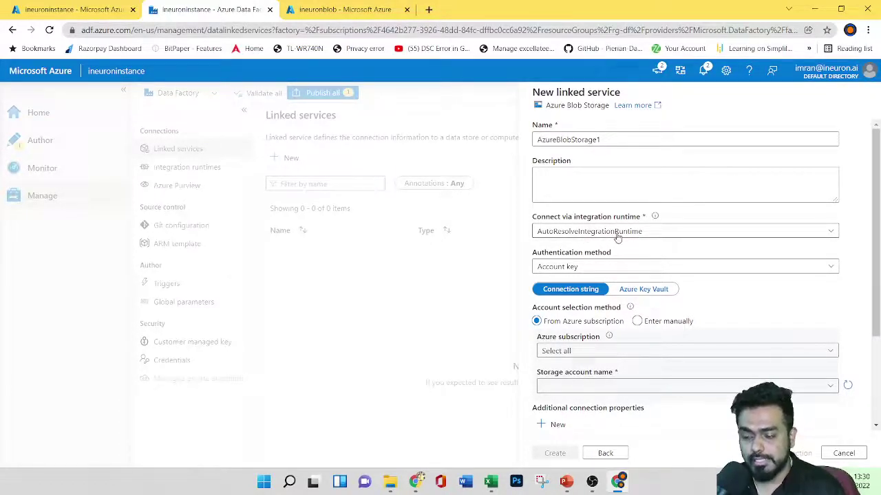
pyautogui.click(636, 266)
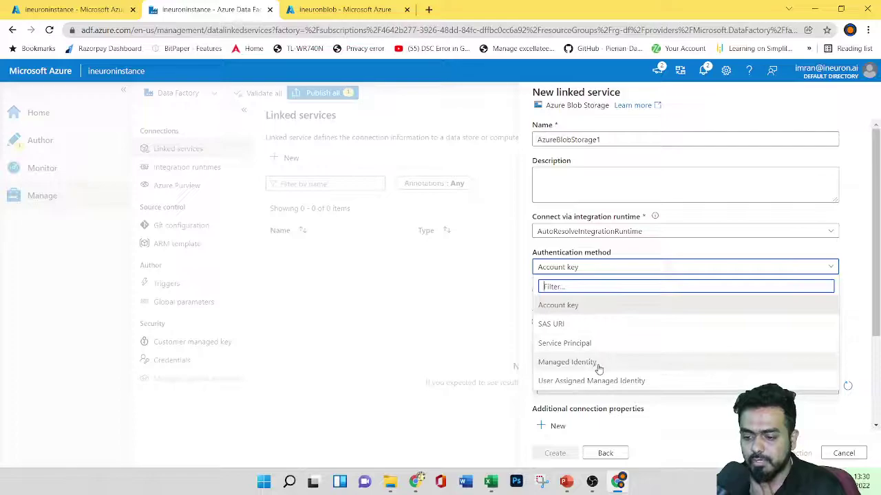
pyautogui.click(580, 307)
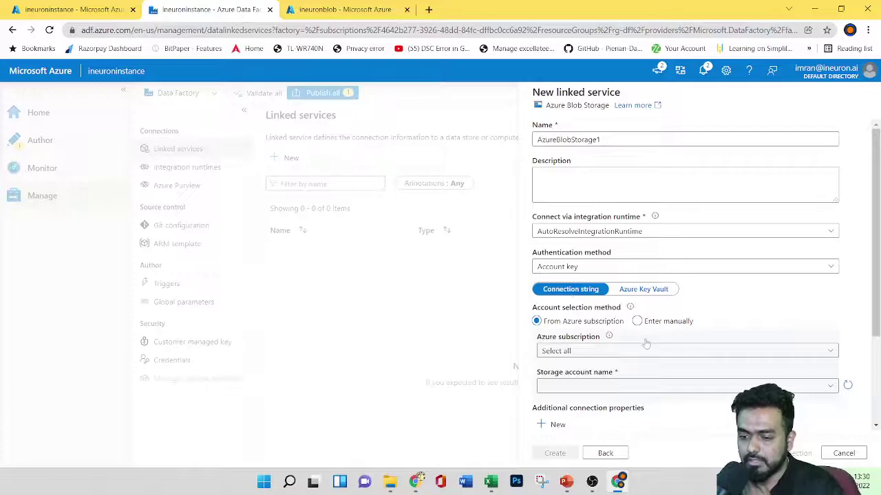
# Select Azure subscription 1 and the ineuronstorage123 storage account for the linked service, and create it.
pyautogui.scroll(-1, 688, 320)
pyautogui.click(603, 295)
pyautogui.click(607, 331)
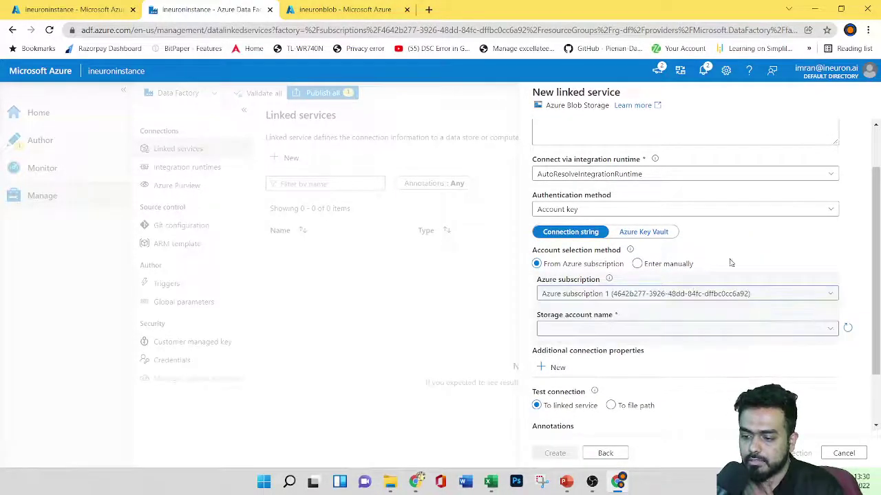
pyautogui.click(692, 333)
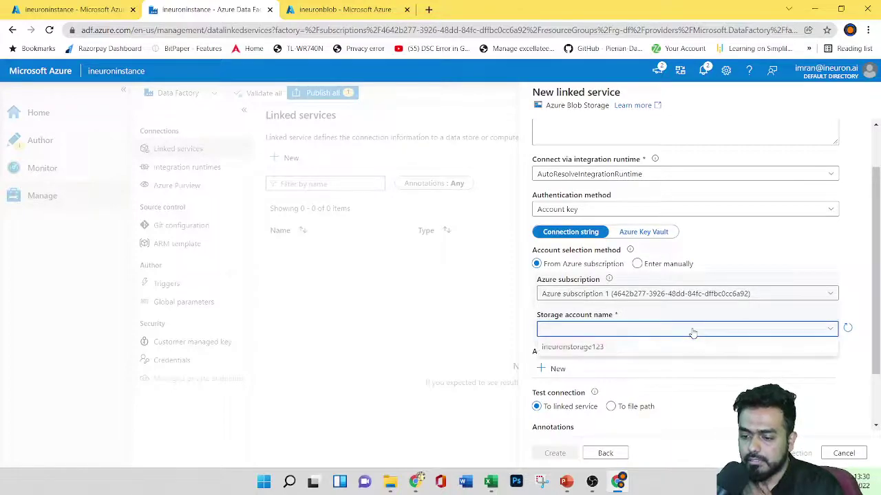
pyautogui.click(596, 347)
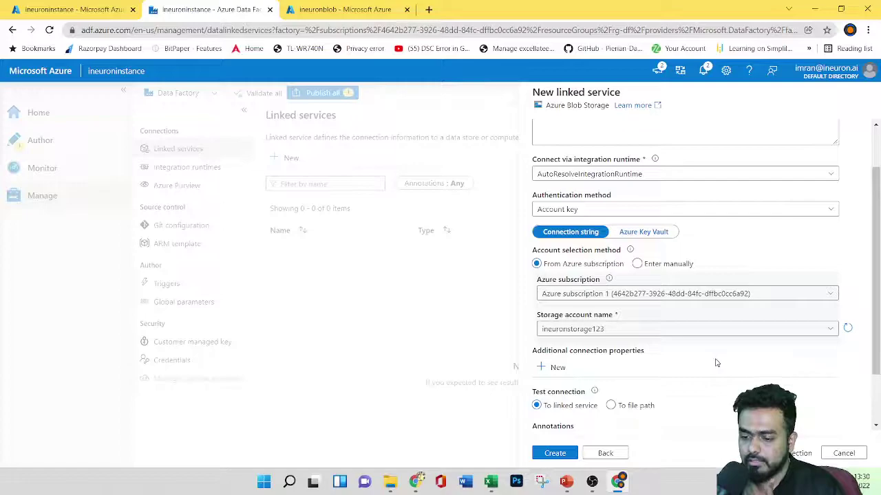
pyautogui.scroll(-1, 716, 362)
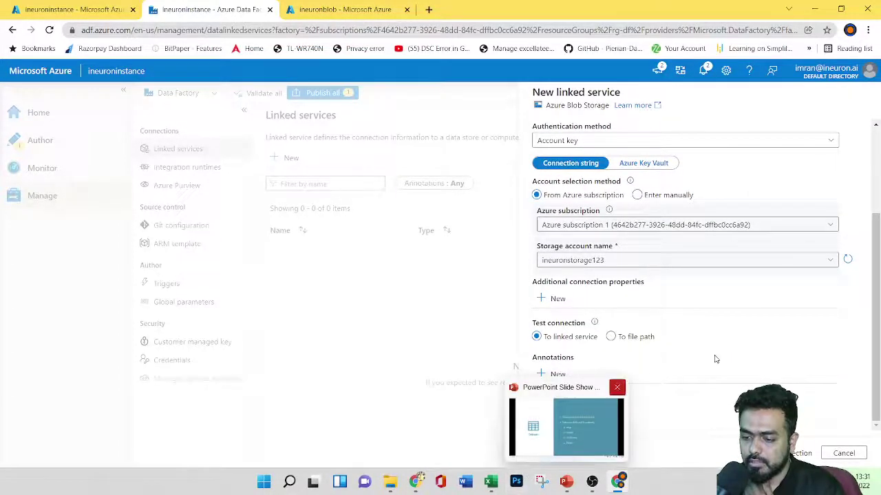
pyautogui.click(556, 452)
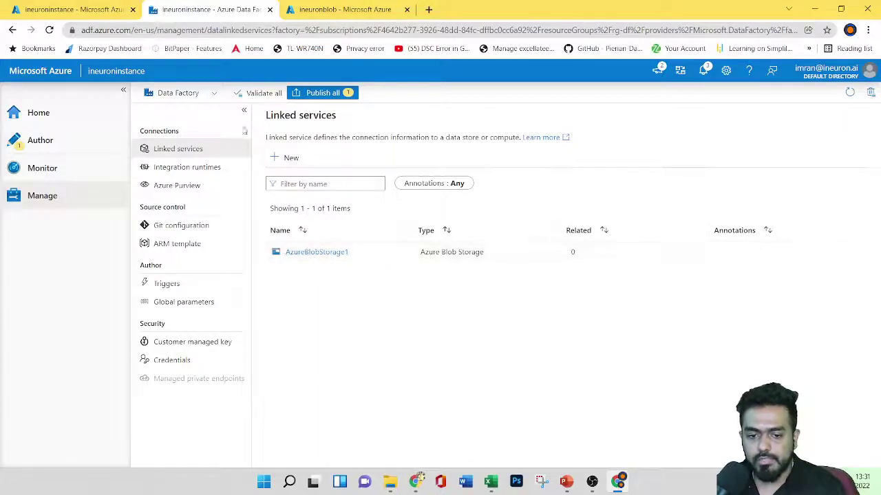
# Return to the authoring workspace and start a new dataset in the factory resources.
pyautogui.click(40, 142)
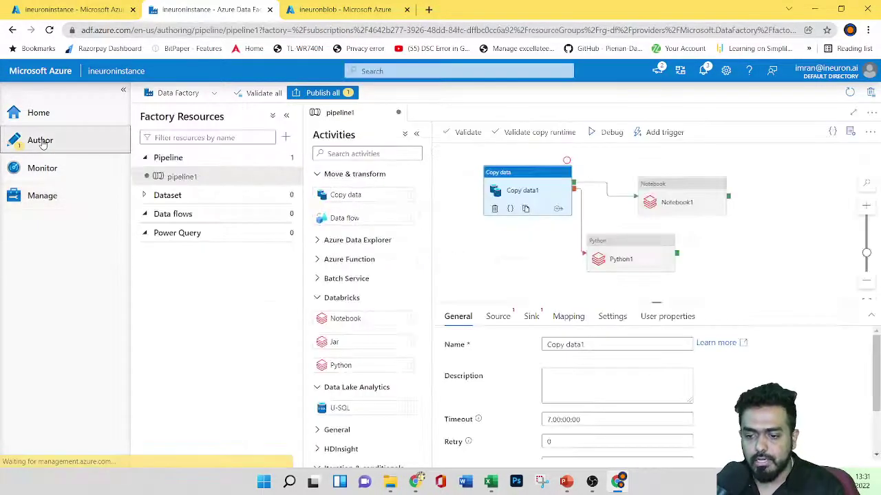
pyautogui.click(198, 198)
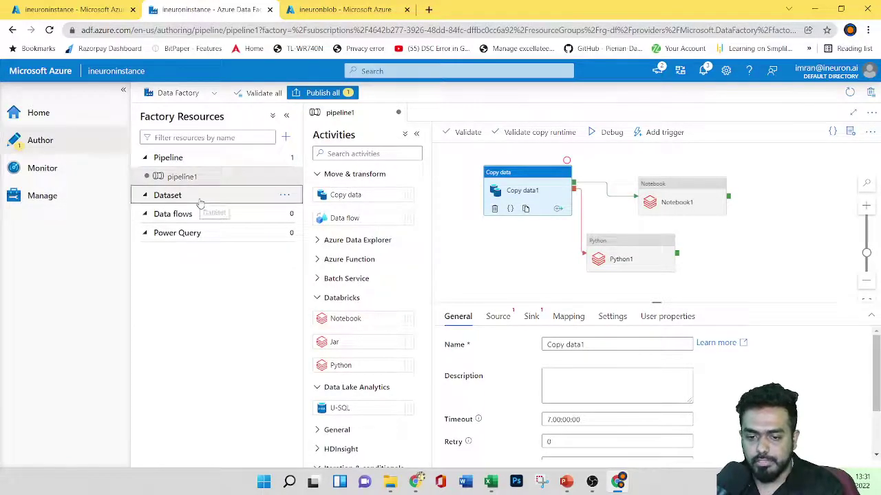
pyautogui.click(284, 196)
pyautogui.click(315, 214)
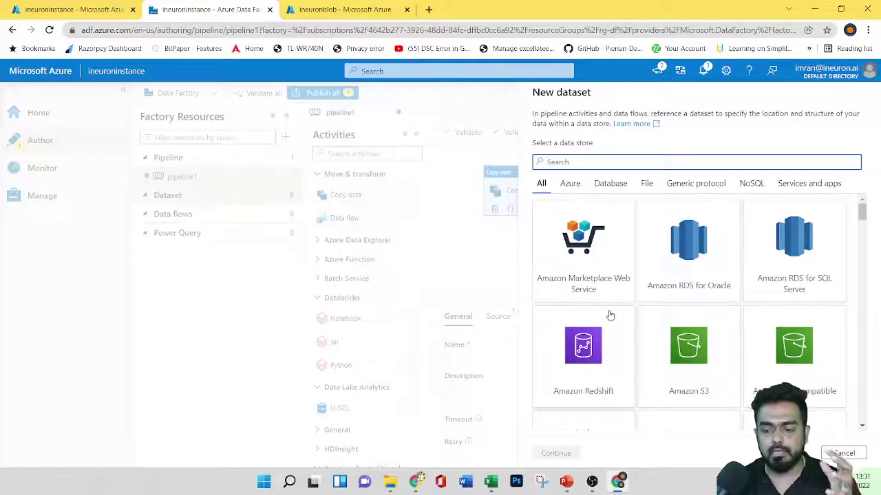
# Switch to the PowerPoint slide show, go back to the Data Factory Pipeline diagram on slide 10, and return to Azure Data Factory.
pyautogui.click(566, 481)
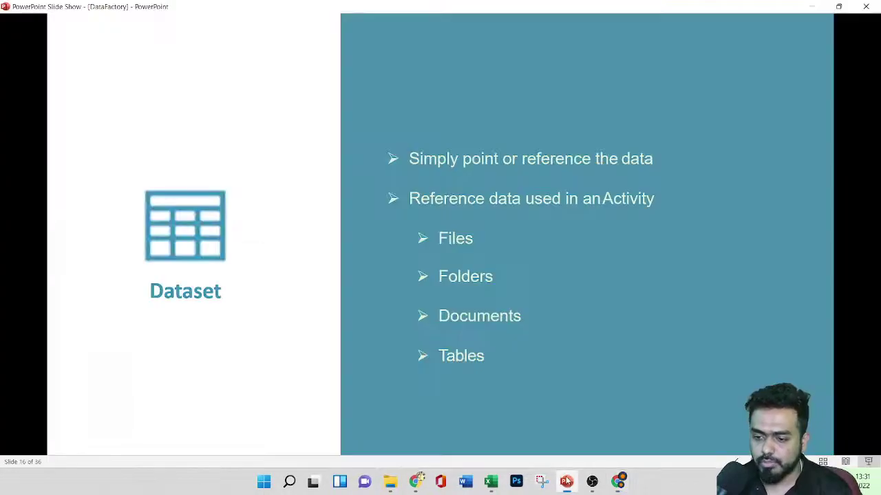
pyautogui.press('Left')
pyautogui.press('Left')
pyautogui.press('Left')
pyautogui.press('Left')
pyautogui.press('Left')
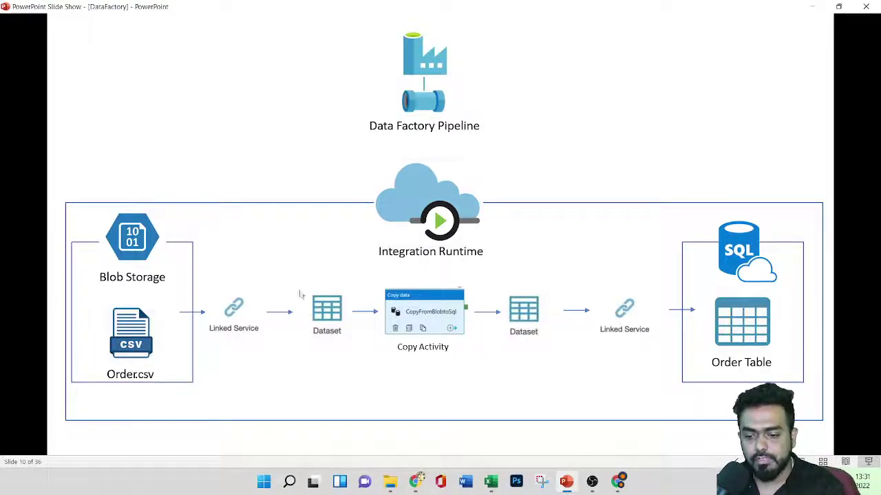
pyautogui.click(618, 482)
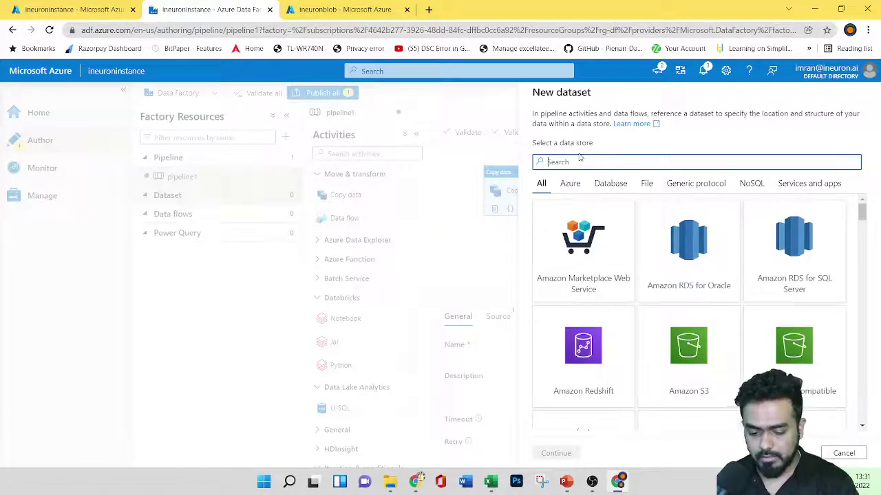
# Search the data stores for azure, choose Azure Blob Storage for the new dataset and DelimitedText as its format.
pyautogui.write('azure')
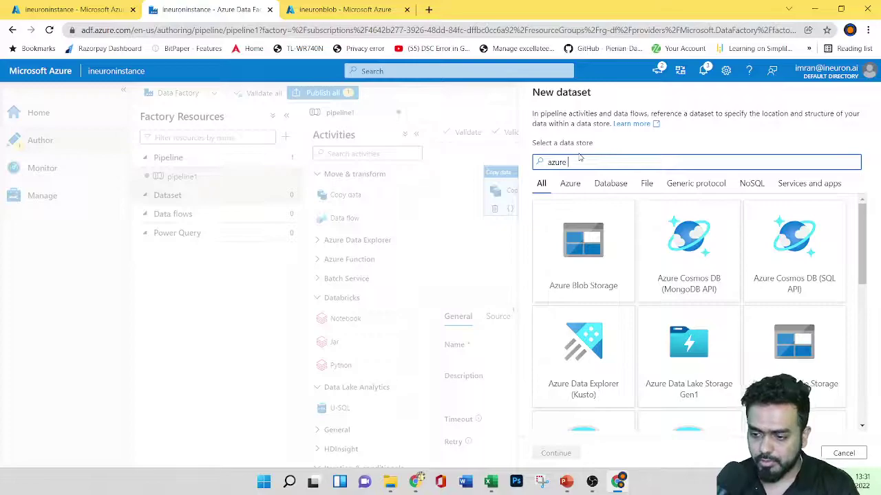
pyautogui.click(581, 270)
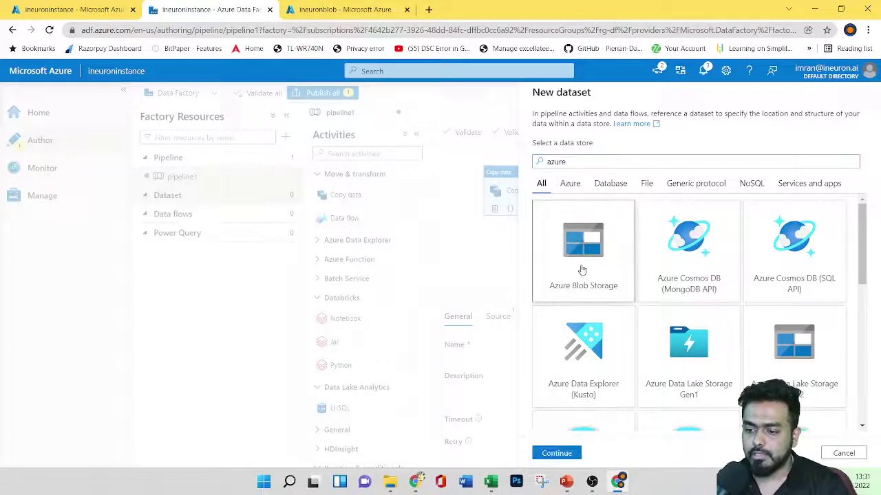
pyautogui.click(563, 457)
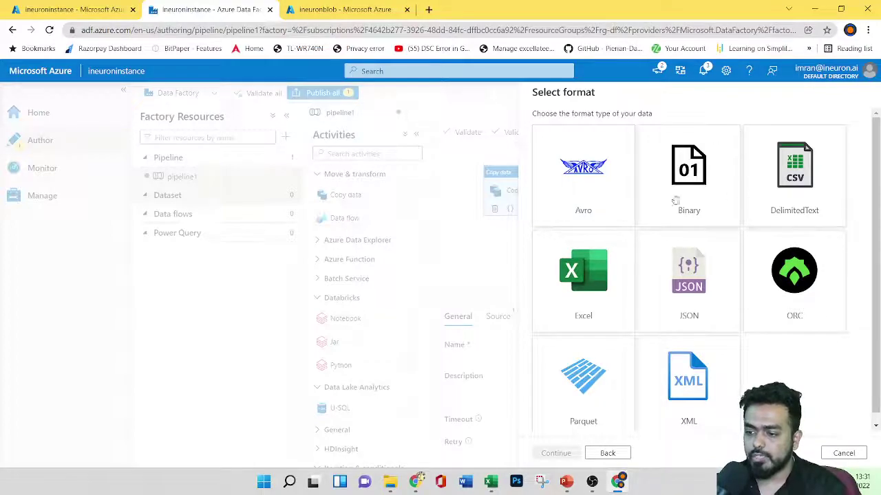
pyautogui.click(803, 195)
pyautogui.click(557, 453)
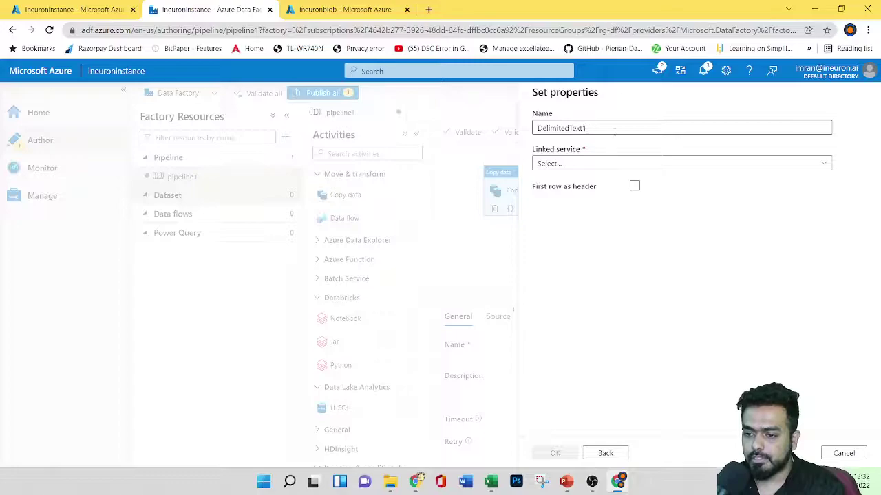
# Create the dataset with linked service AzureBlobStorage1, file path ineuronblob/avengers.csv and the first row as header.
pyautogui.click(597, 164)
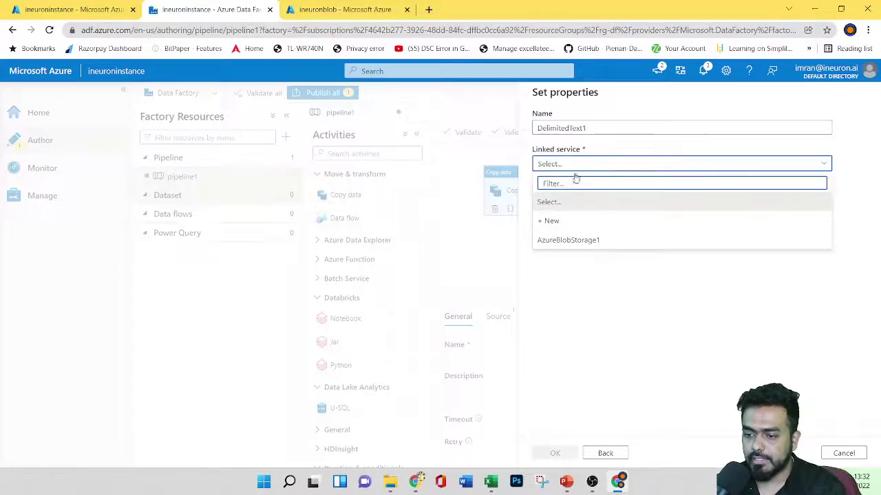
pyautogui.click(562, 243)
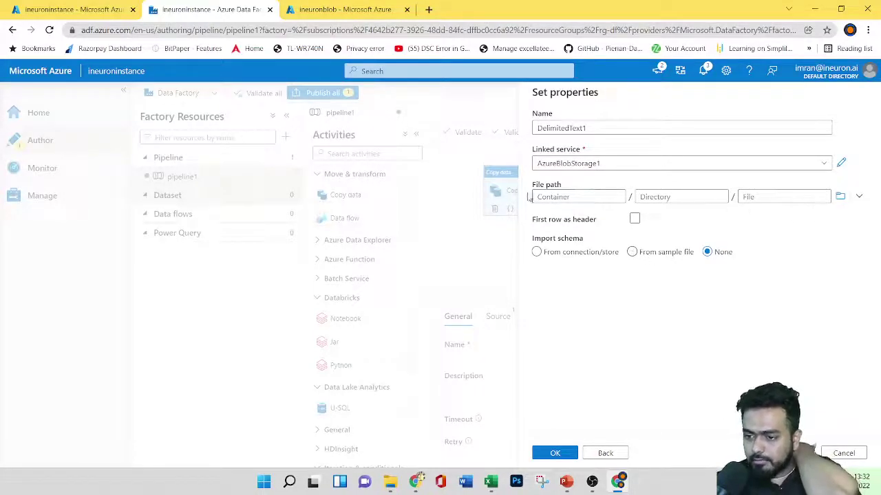
pyautogui.click(841, 197)
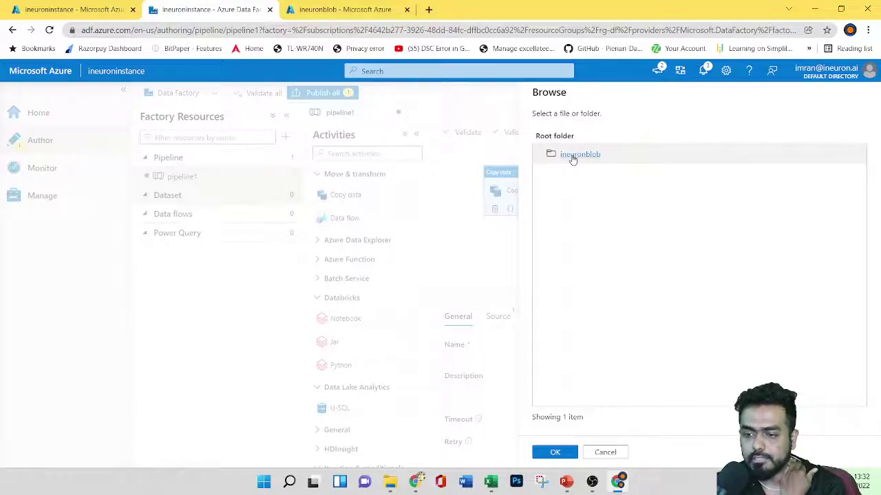
pyautogui.click(573, 155)
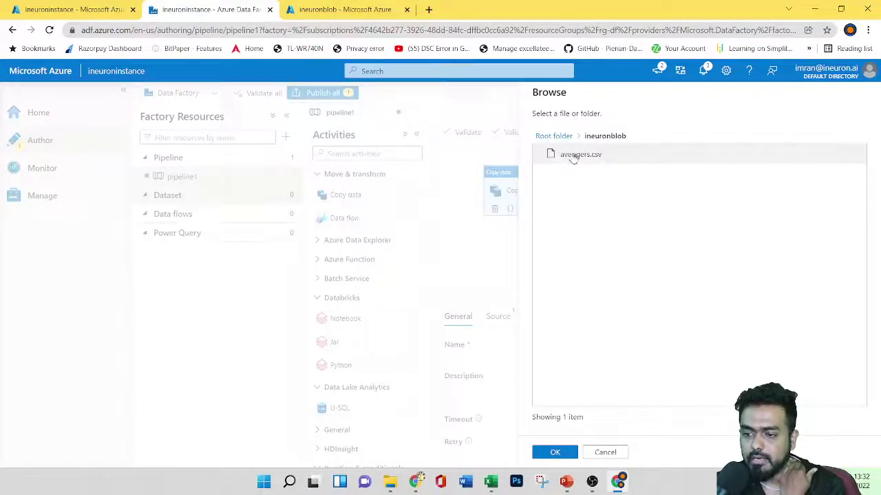
pyautogui.click(573, 155)
pyautogui.click(555, 452)
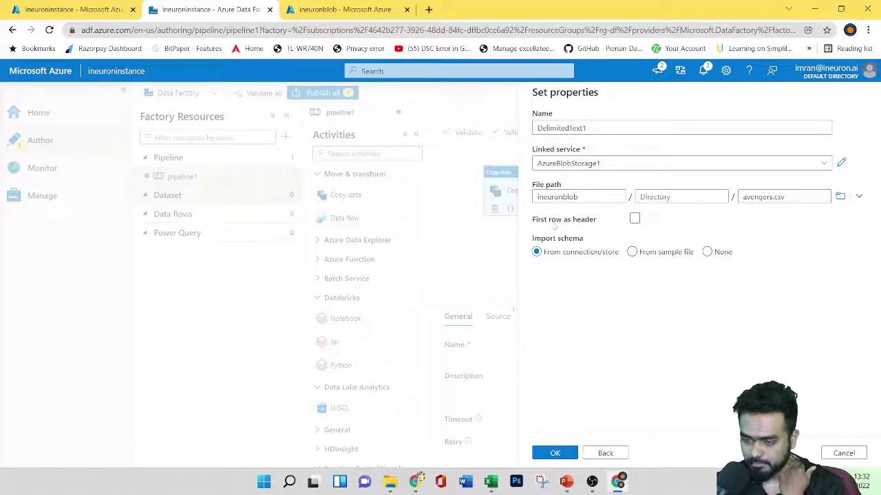
pyautogui.click(634, 218)
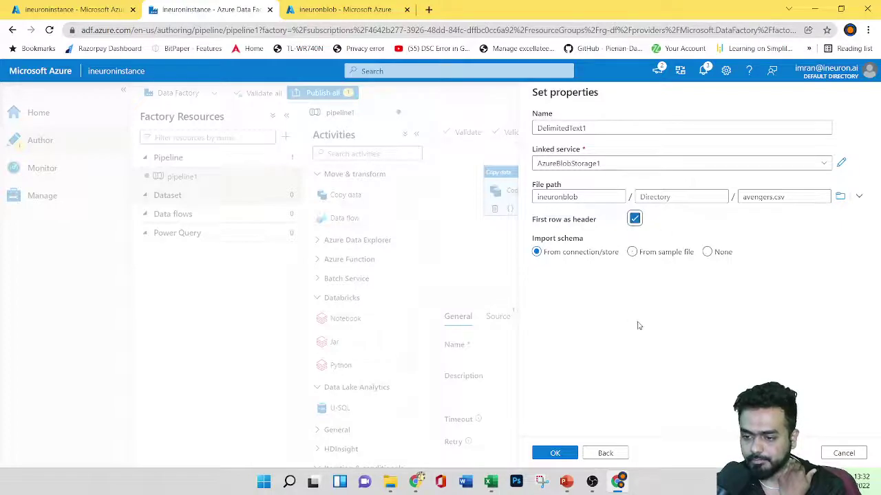
pyautogui.click(555, 453)
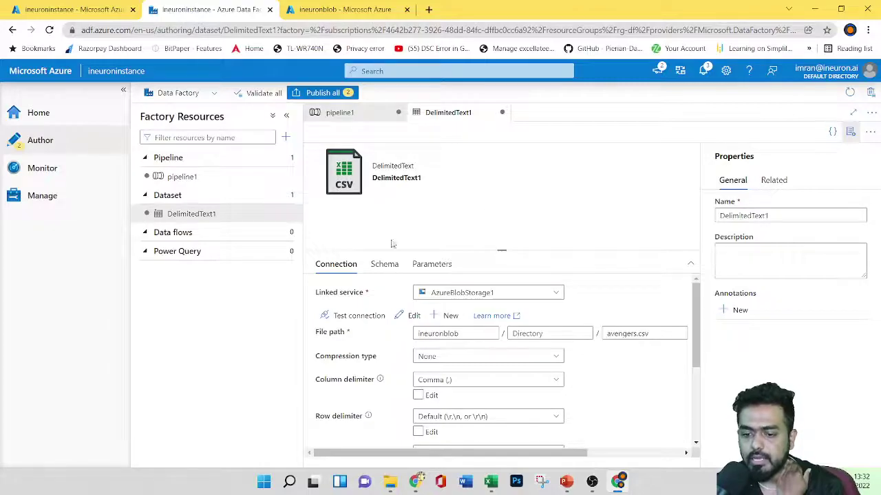
# Review the new dataset's connection settings, including the available column delimiters, without changing them.
pyautogui.scroll(-2, 509, 352)
pyautogui.scroll(3, 509, 351)
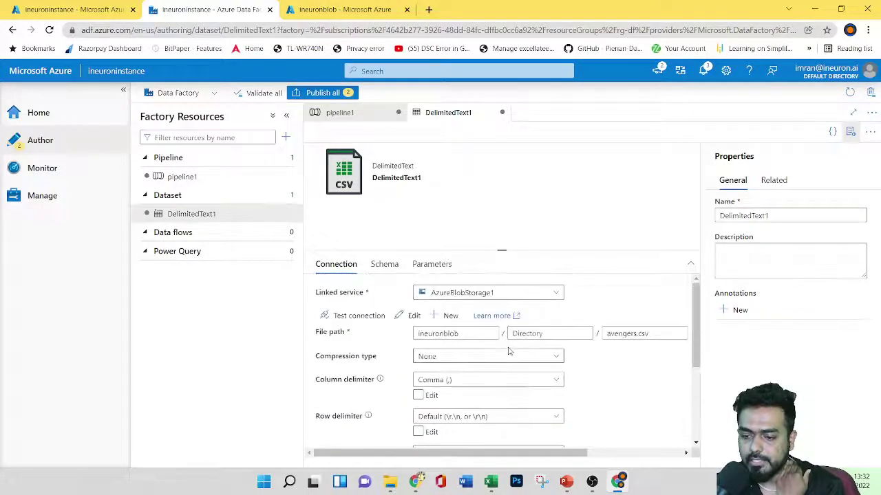
pyautogui.moveTo(440, 454)
pyautogui.mouseDown()
pyautogui.moveTo(486, 455)
pyautogui.moveTo(439, 456)
pyautogui.mouseUp()
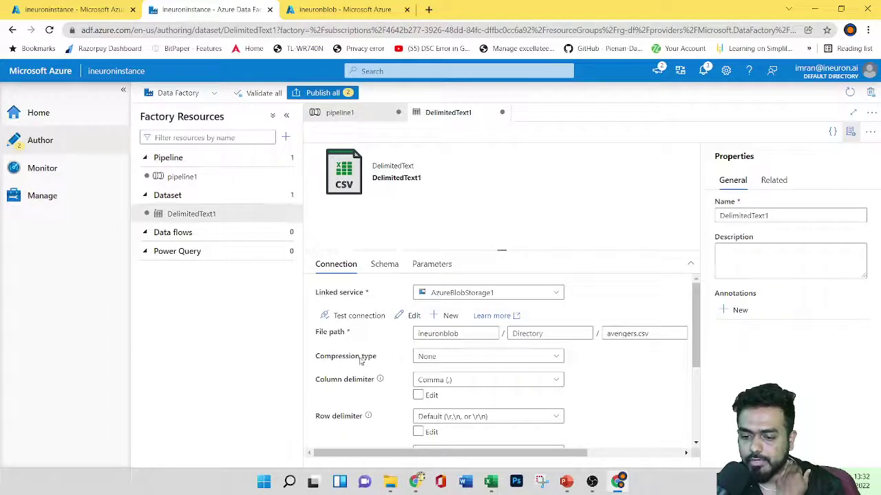
pyautogui.click(555, 381)
pyautogui.scroll(-1, 619, 400)
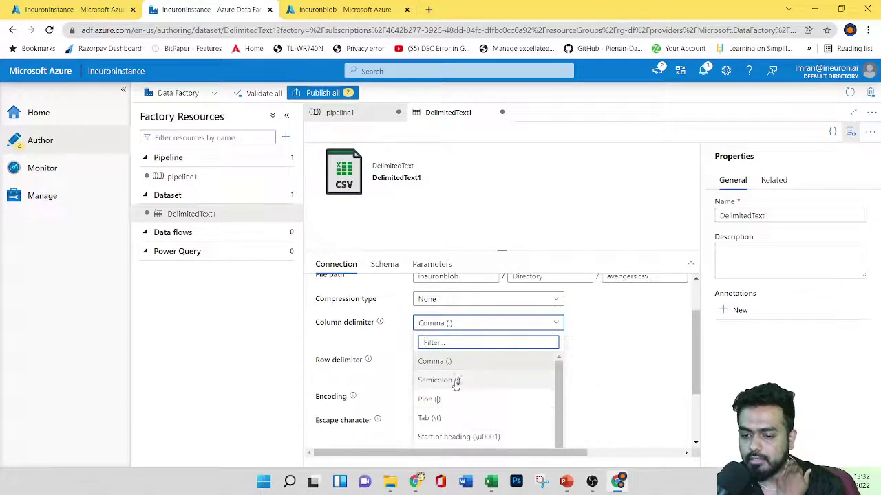
pyautogui.click(611, 357)
pyautogui.scroll(-2, 608, 356)
pyautogui.scroll(3, 609, 357)
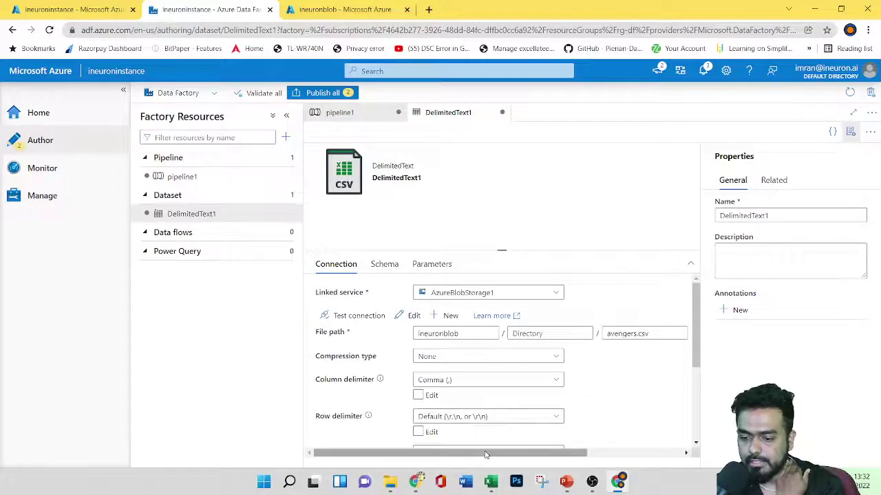
# Preview the avengers.csv data in the dataset and close the preview.
pyautogui.moveTo(486, 453); pyautogui.dragTo(580, 453)
pyautogui.click(658, 339)
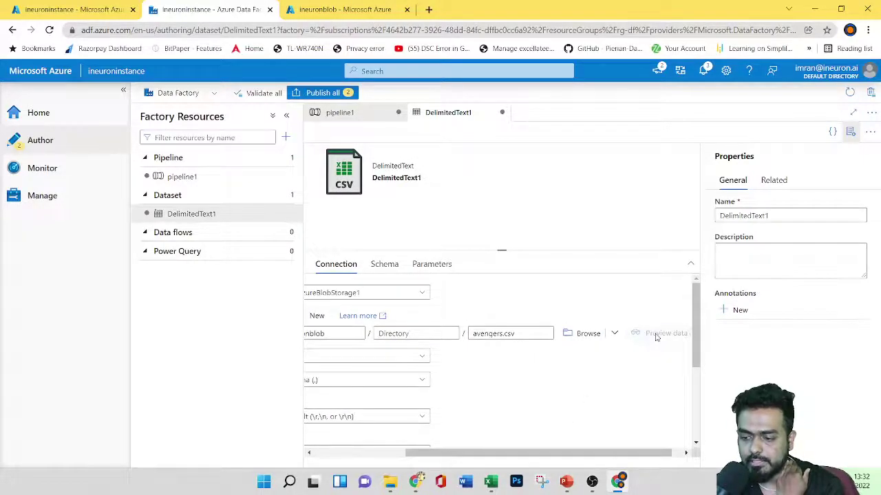
pyautogui.scroll(-5, 353, 282)
pyautogui.scroll(5, 356, 289)
pyautogui.moveTo(363, 416); pyautogui.dragTo(291, 416)
pyautogui.click(657, 99)
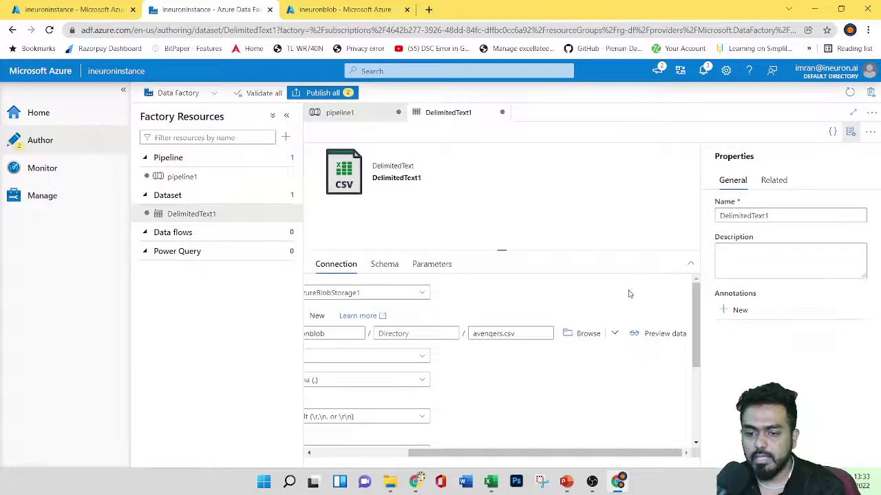
# Open the source settings of Copy data1 in pipeline1 and view the selectable source datasets.
pyautogui.click(197, 177)
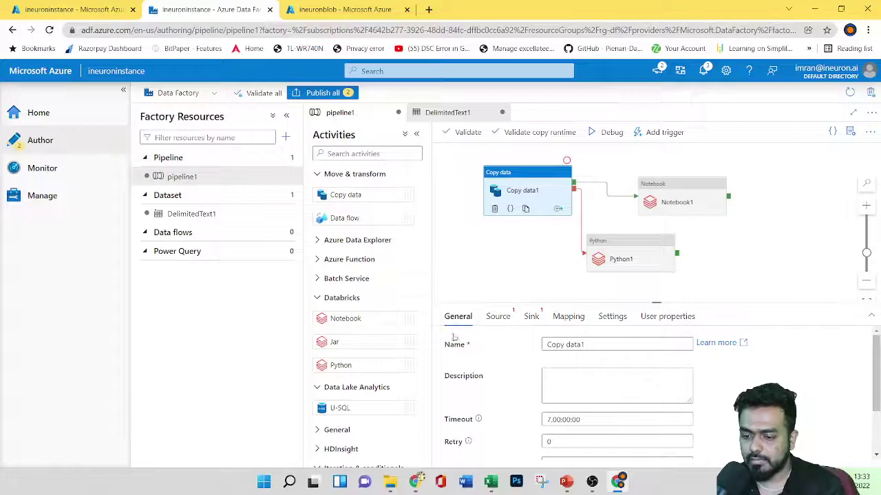
pyautogui.click(496, 316)
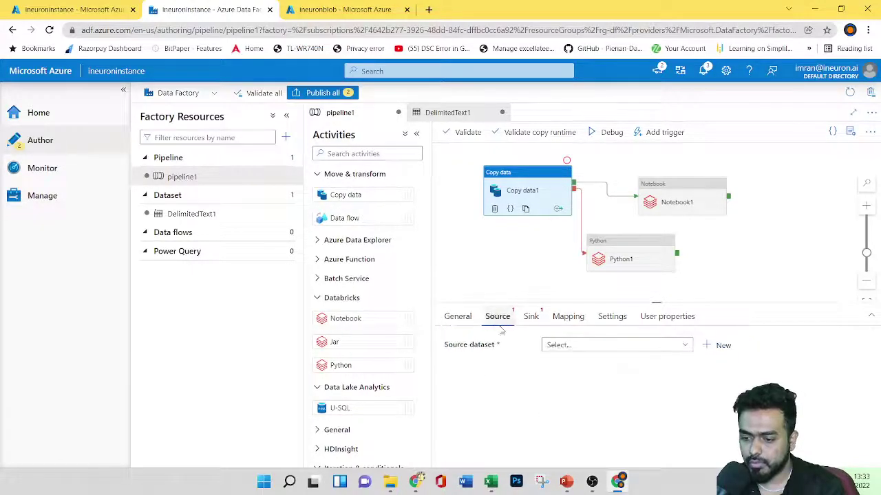
pyautogui.click(679, 348)
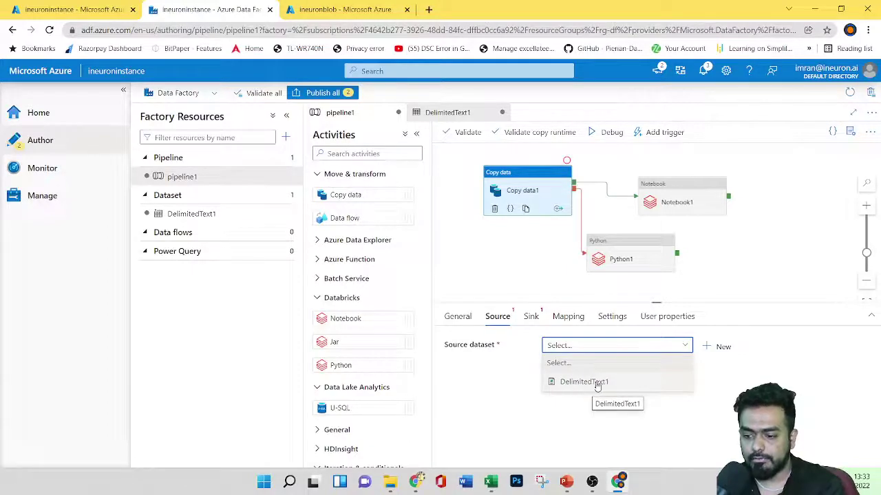
pyautogui.click(575, 411)
# Open the DelimitedText1 dataset from the factory resources and inspect its name property.
pyautogui.click(215, 199)
pyautogui.click(145, 196)
pyautogui.click(145, 196)
pyautogui.click(194, 215)
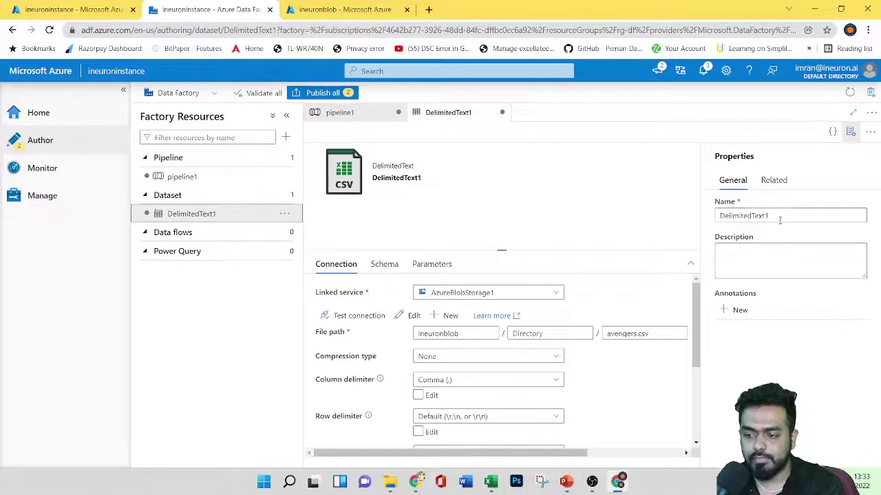
pyautogui.moveTo(781, 216); pyautogui.dragTo(705, 229)
pyautogui.click(803, 215)
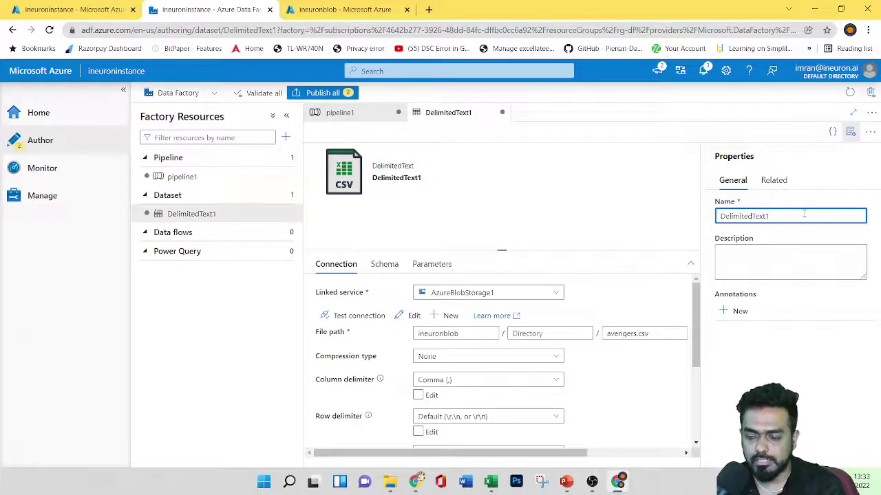
pyautogui.click(562, 203)
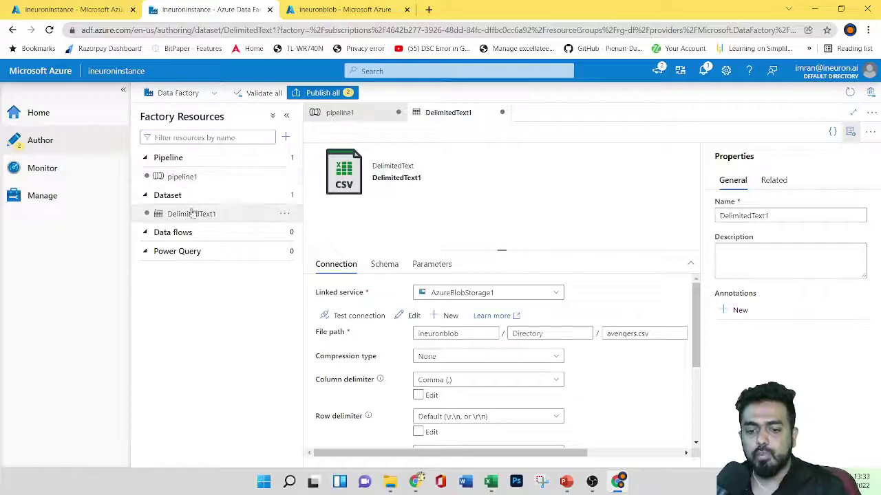
pyautogui.click(214, 212)
# Switch to the PowerPoint slide show and advance through the Data Flows and Dataset slides to the Linked service slide.
pyautogui.click(566, 481)
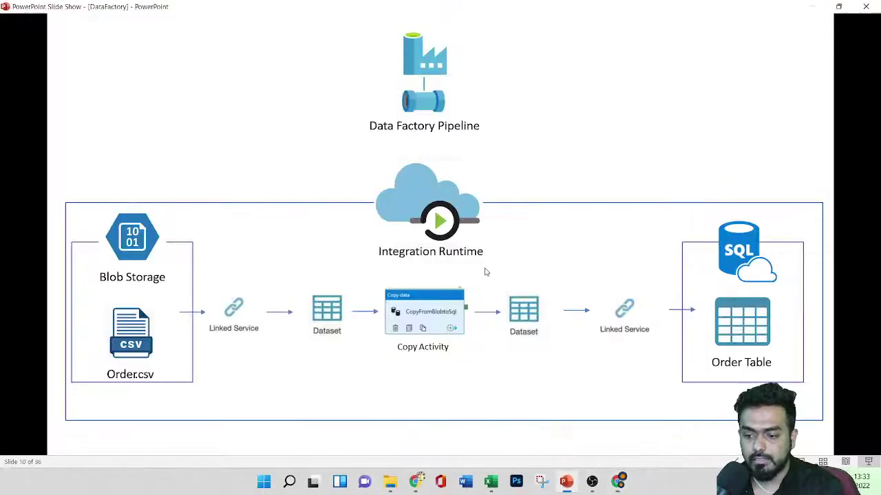
pyautogui.press('Right')
pyautogui.press('Right')
pyautogui.press('Right')
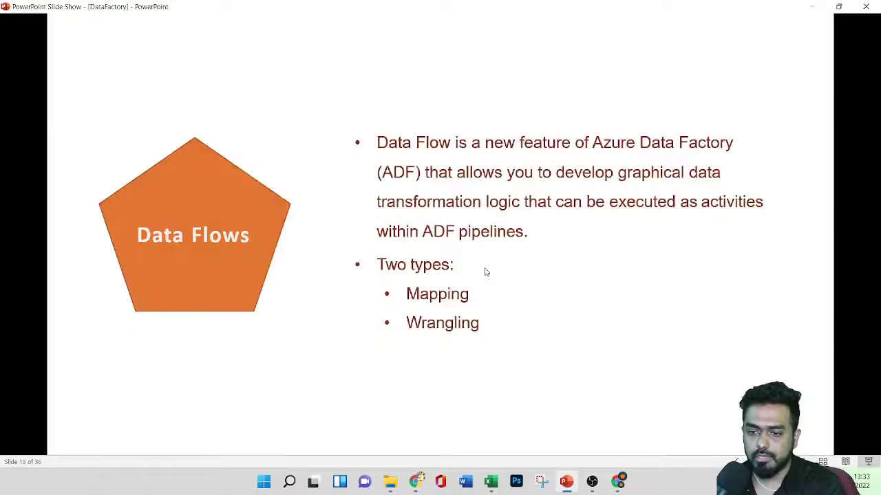
pyautogui.press('Right')
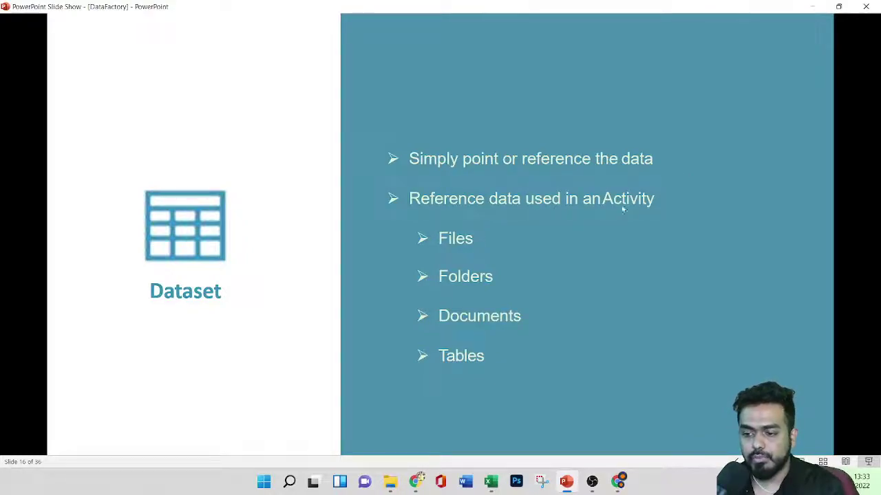
pyautogui.click(435, 335)
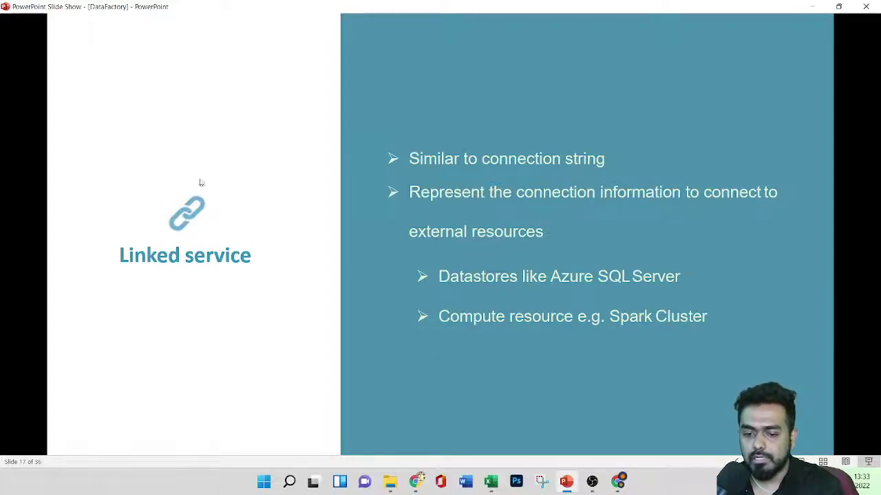